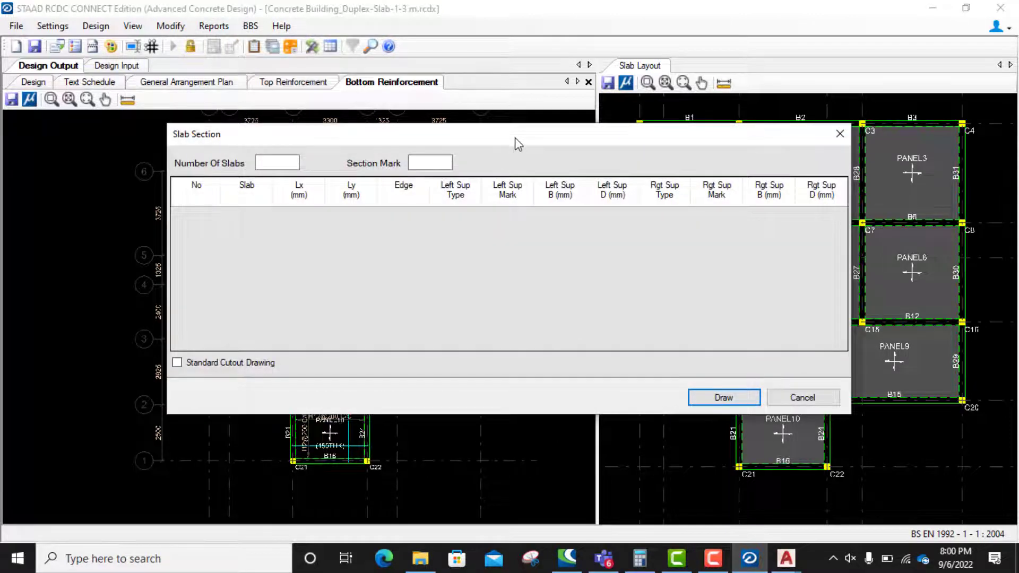
- Close the empty Slab Section form and select PANEL2 in the slab layout
mouse_move(515, 139)
left_mouse_down()
mouse_move(447, 175)
mouse_move(434, 262)
left_mouse_up()
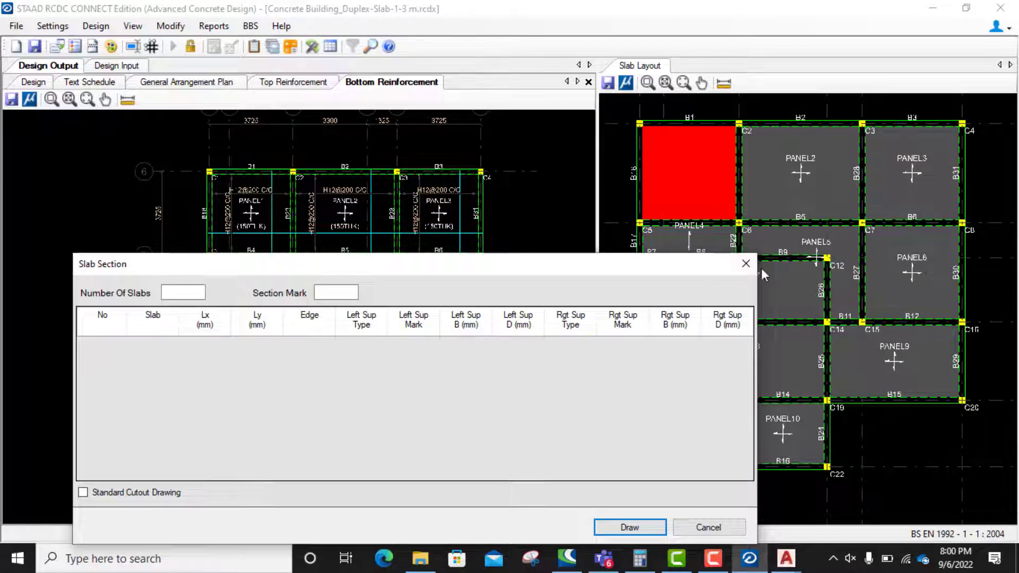
left_click(745, 263)
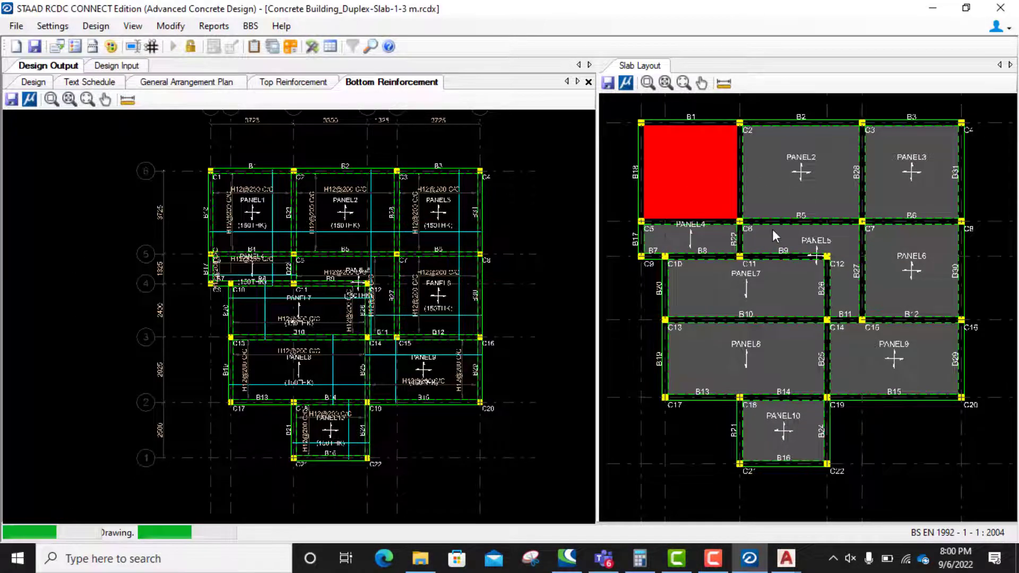
left_click(771, 200)
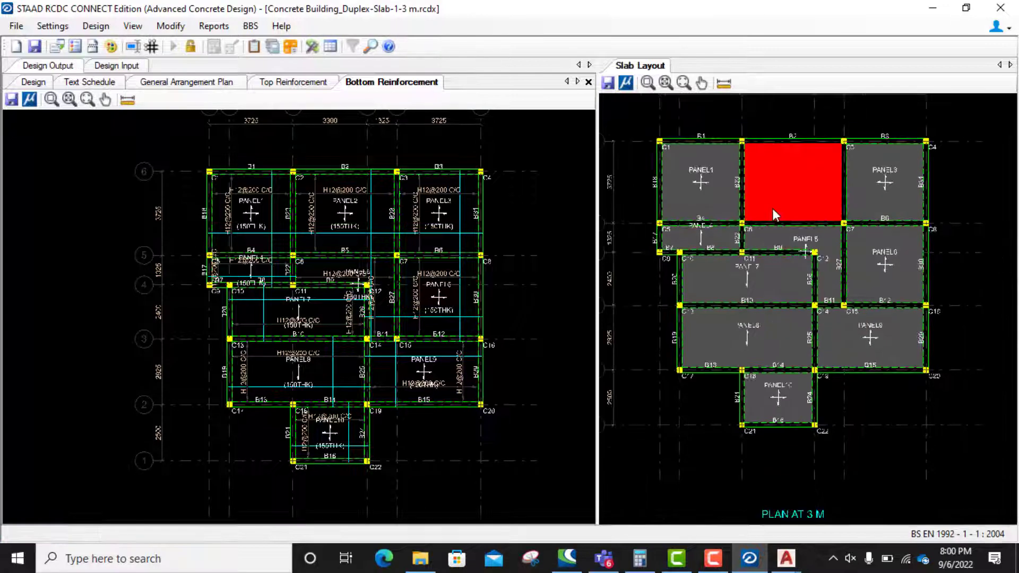
- Zoom in and out on the Slab Layout to look over the panels
scroll(656, 182, "up", 3)
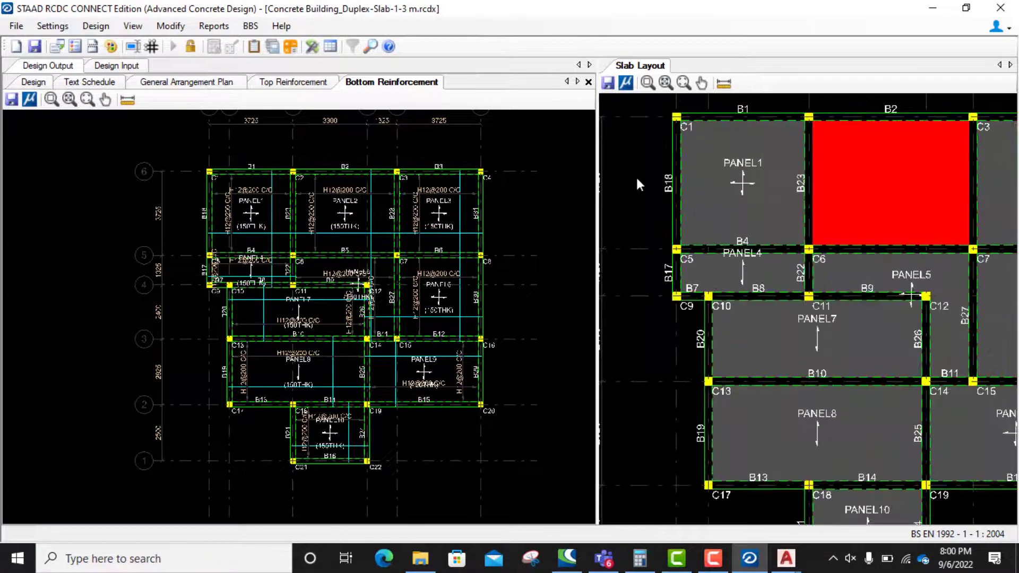
scroll(672, 223, "down", 1)
scroll(671, 220, "down", 2)
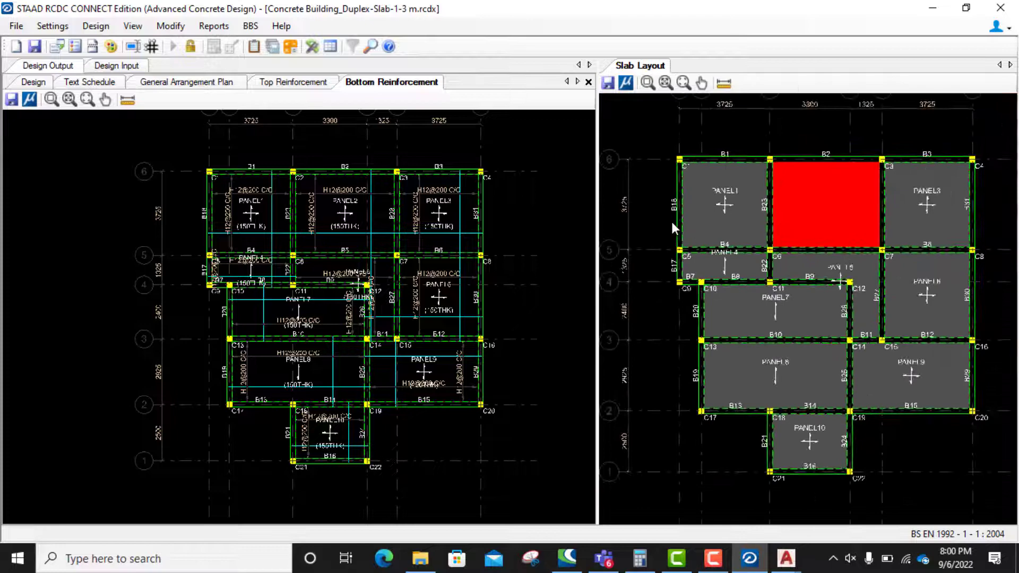
scroll(671, 201, "up", 2)
scroll(672, 204, "down", 1)
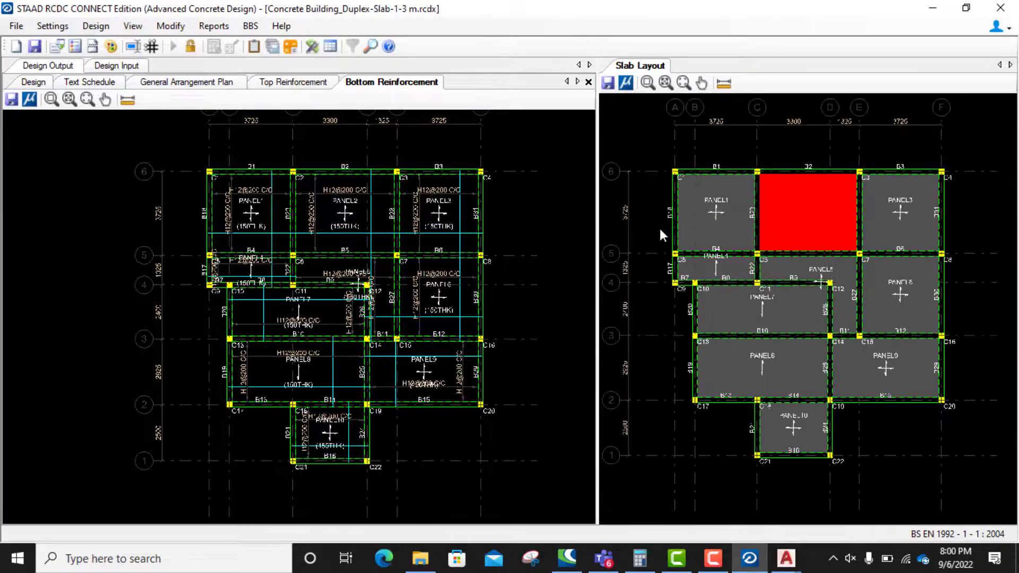
scroll(660, 218, "up", 2)
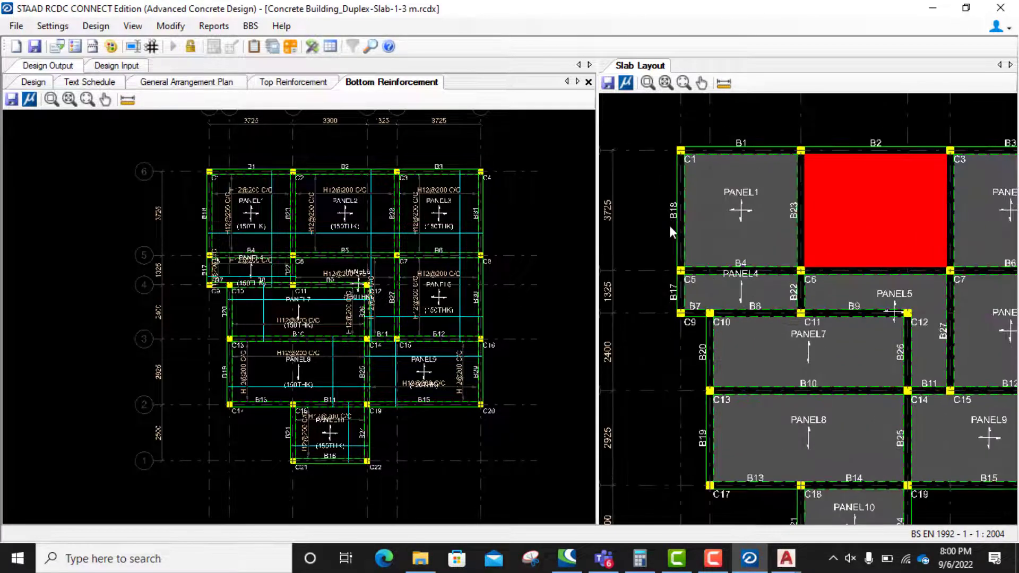
scroll(669, 224, "down", 2)
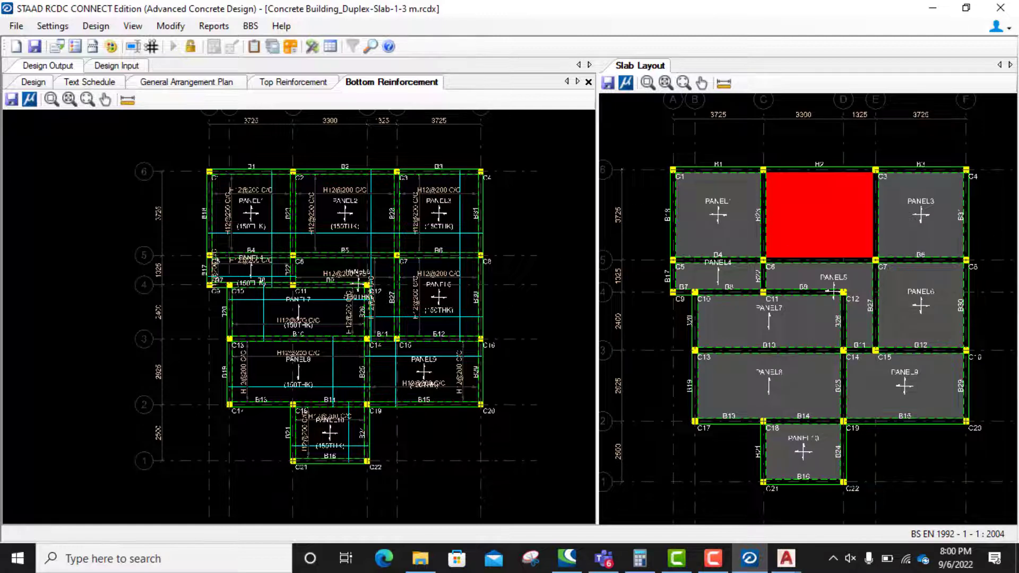
scroll(950, 213, "up", 2)
scroll(970, 235, "down", 2)
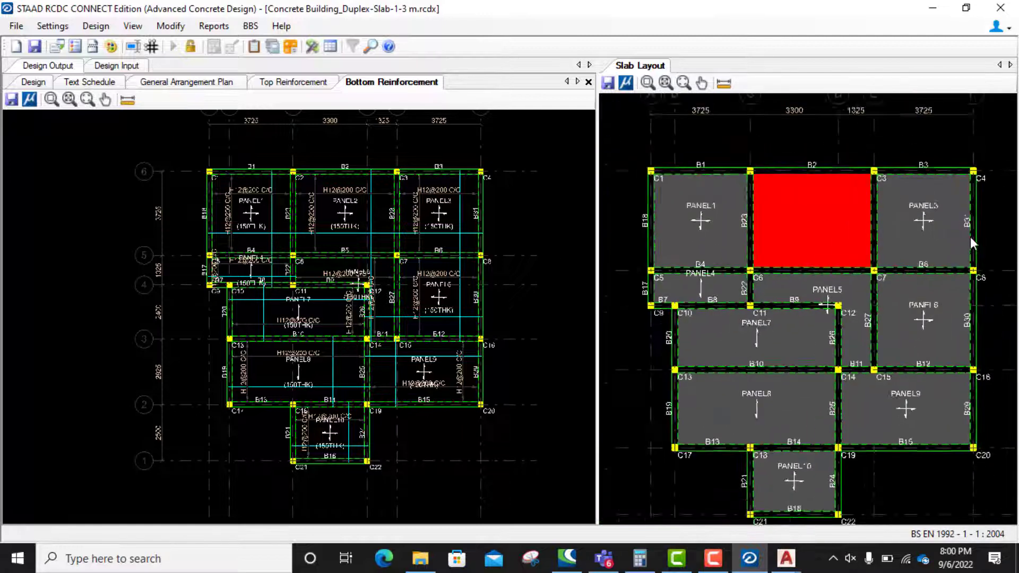
scroll(969, 237, "up", 1)
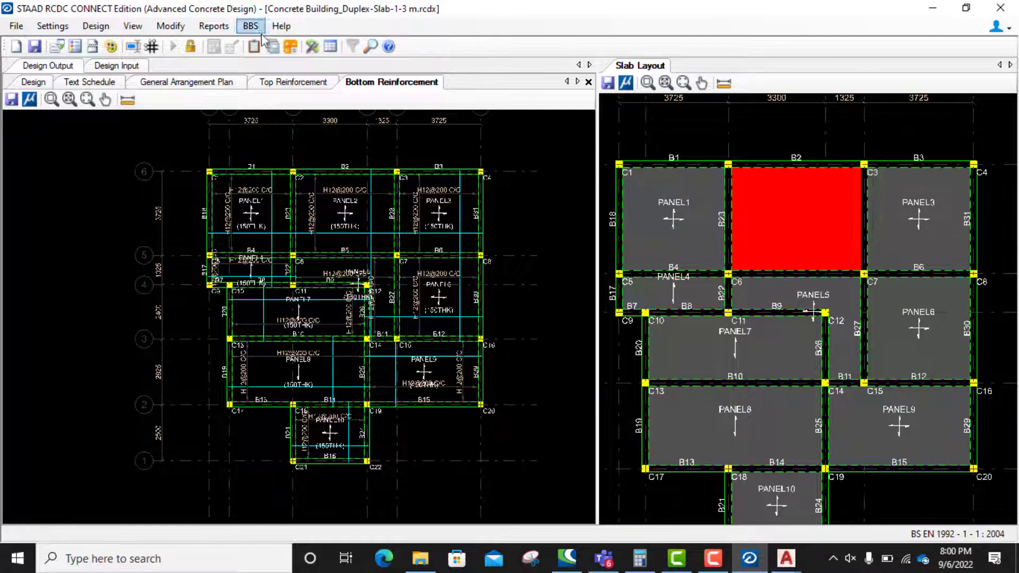
- Open the Slab Section report form and set 3 slabs with section mark A
left_click(214, 26)
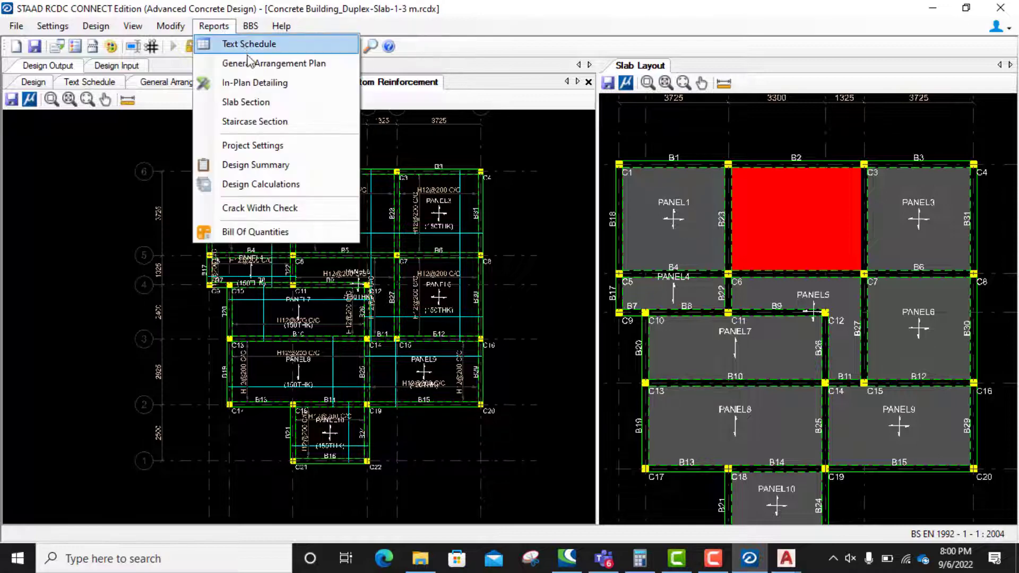
left_click(244, 102)
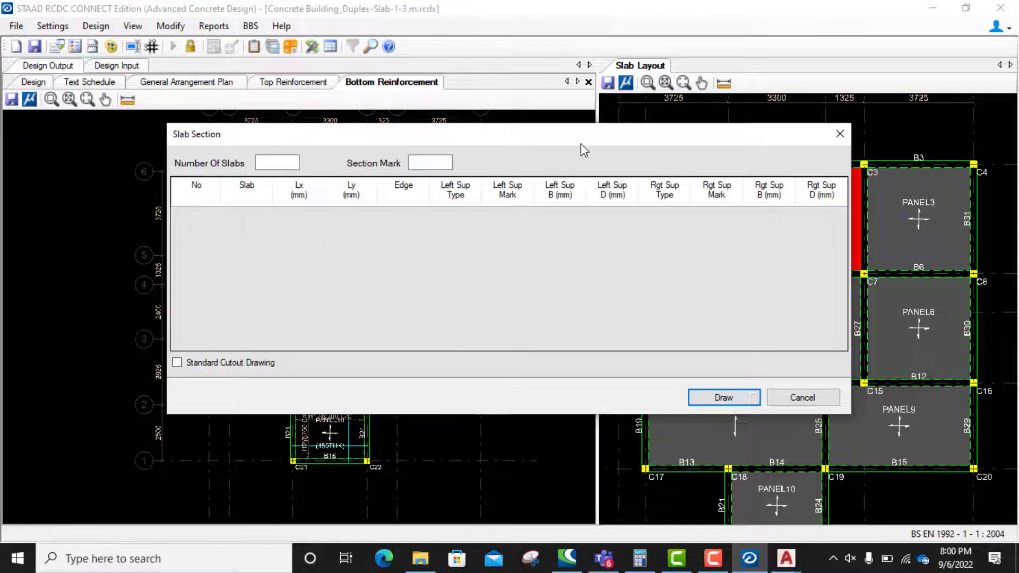
mouse_move(581, 144)
left_mouse_down()
mouse_move(396, 103)
mouse_move(455, 61)
mouse_move(461, 118)
mouse_move(519, 291)
left_mouse_up()
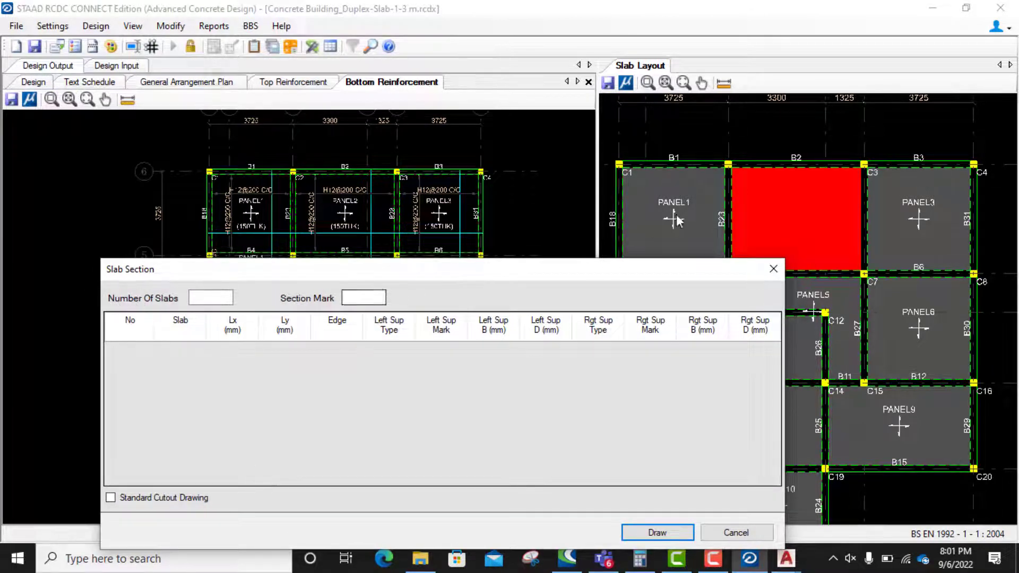
left_click(210, 298)
type("3")
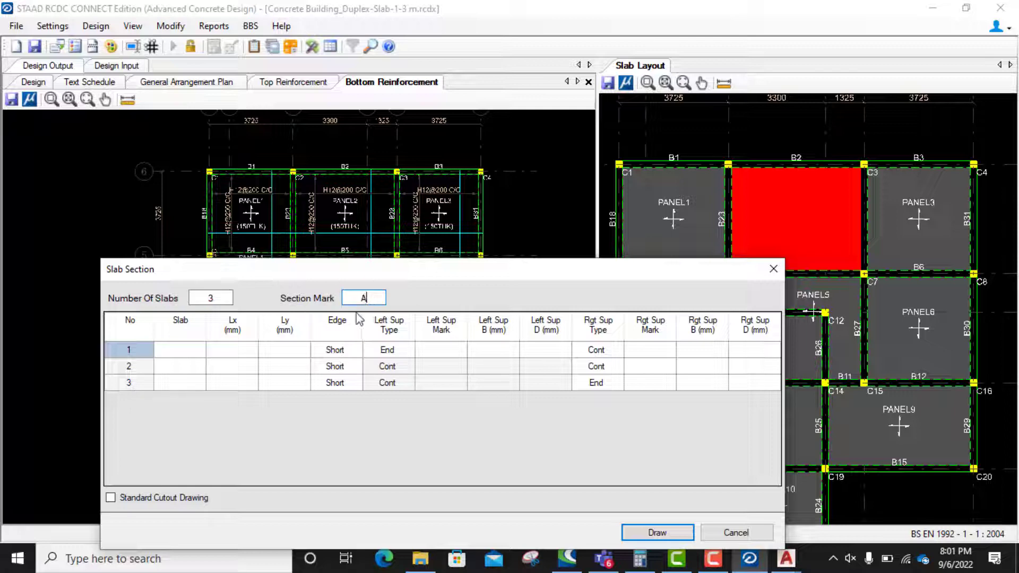
- Assign PANEL1, PANEL2 and PANEL3 to section rows 1, 2 and 3
left_click(186, 352)
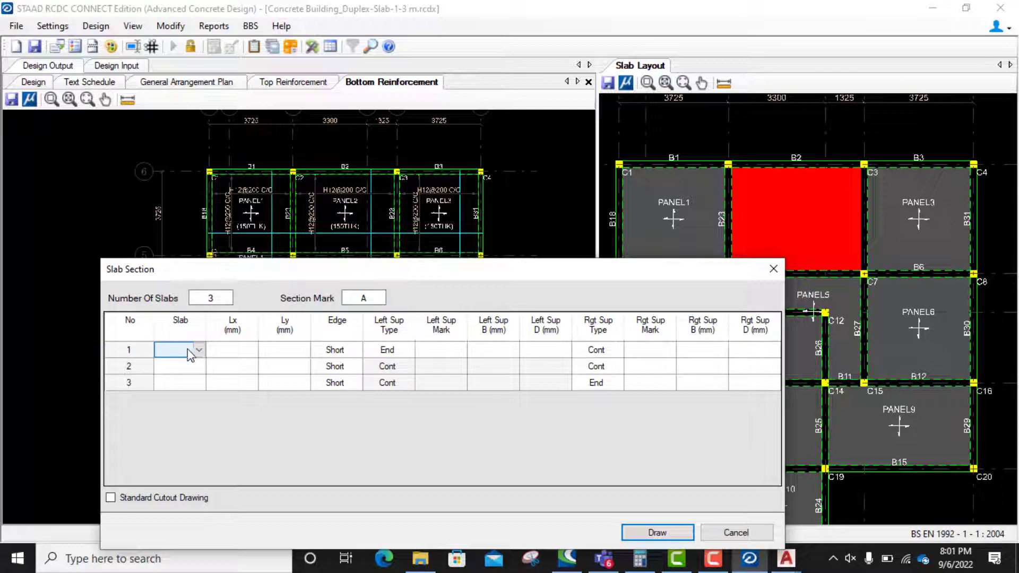
left_click(200, 351)
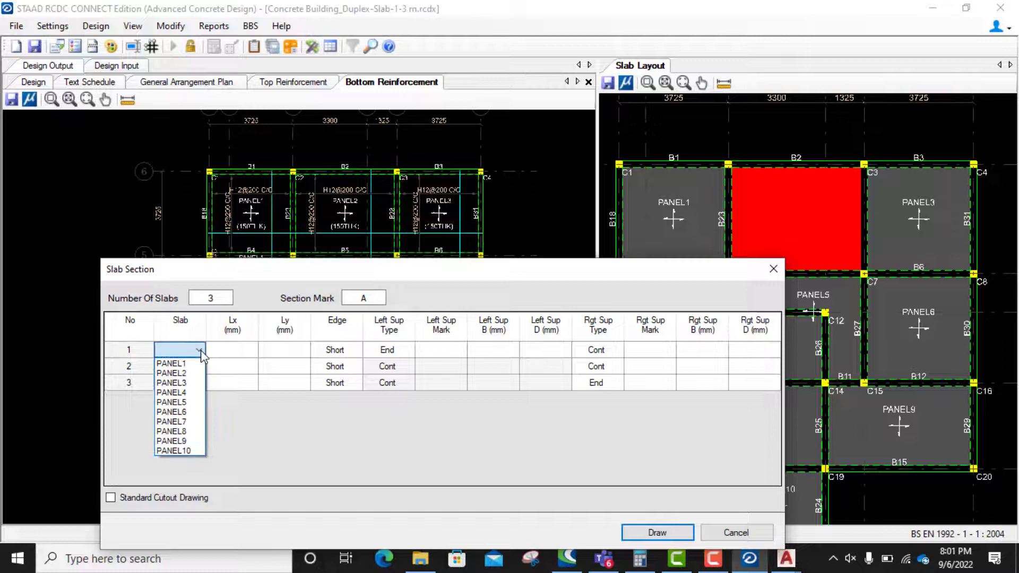
left_click(186, 364)
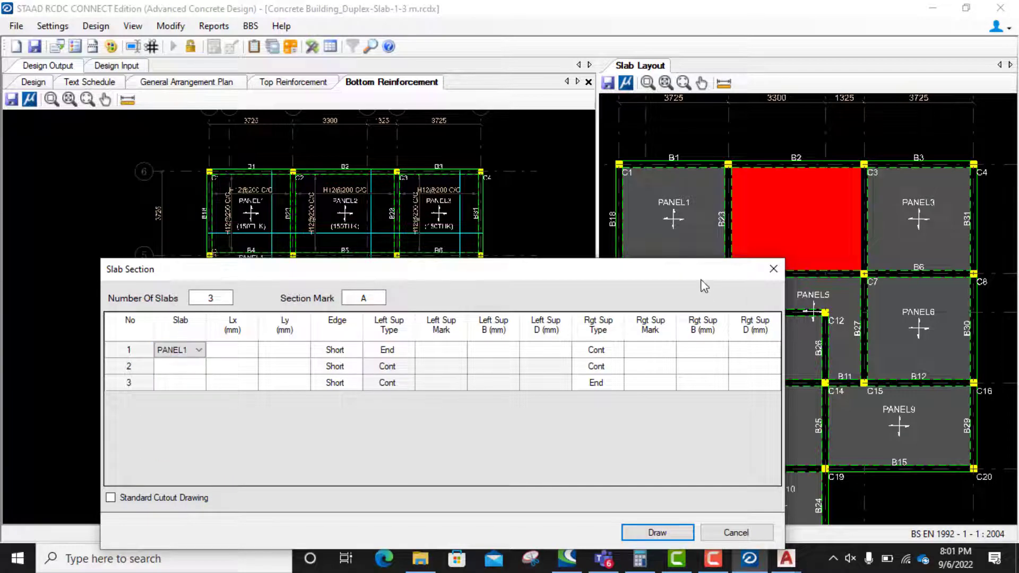
left_click(192, 367)
left_click(198, 366)
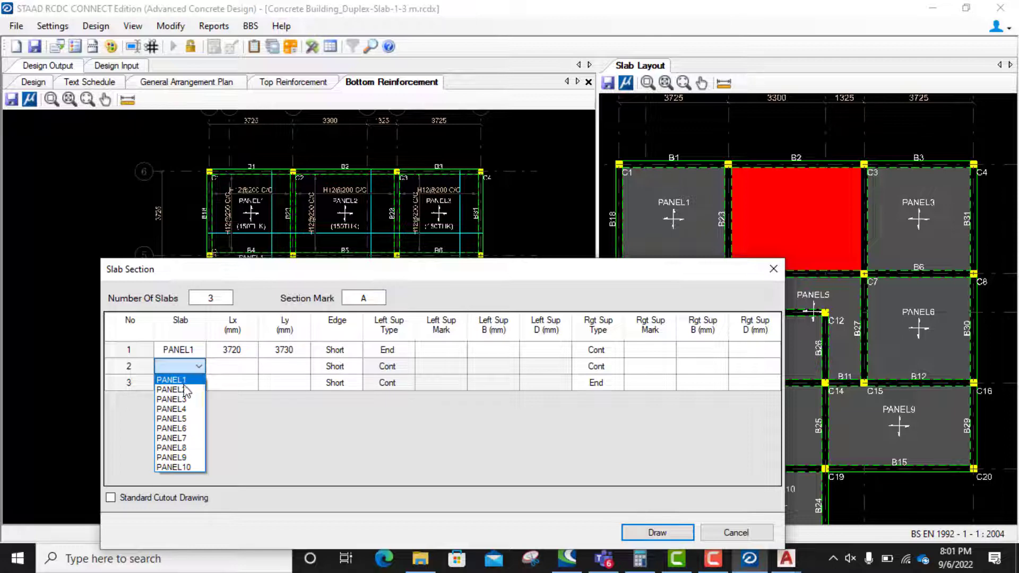
left_click(185, 390)
left_click(195, 383)
left_click(198, 382)
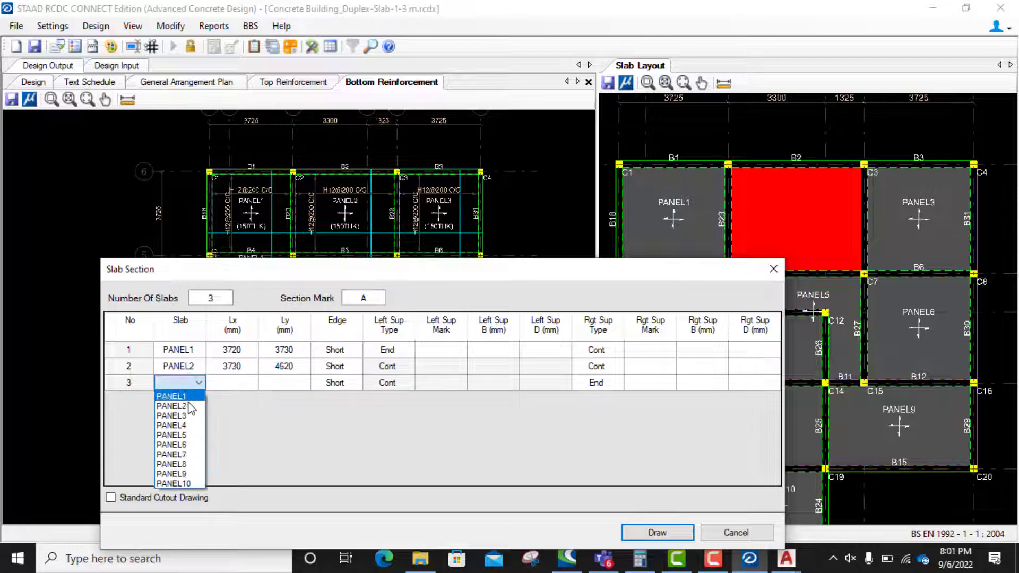
left_click(183, 415)
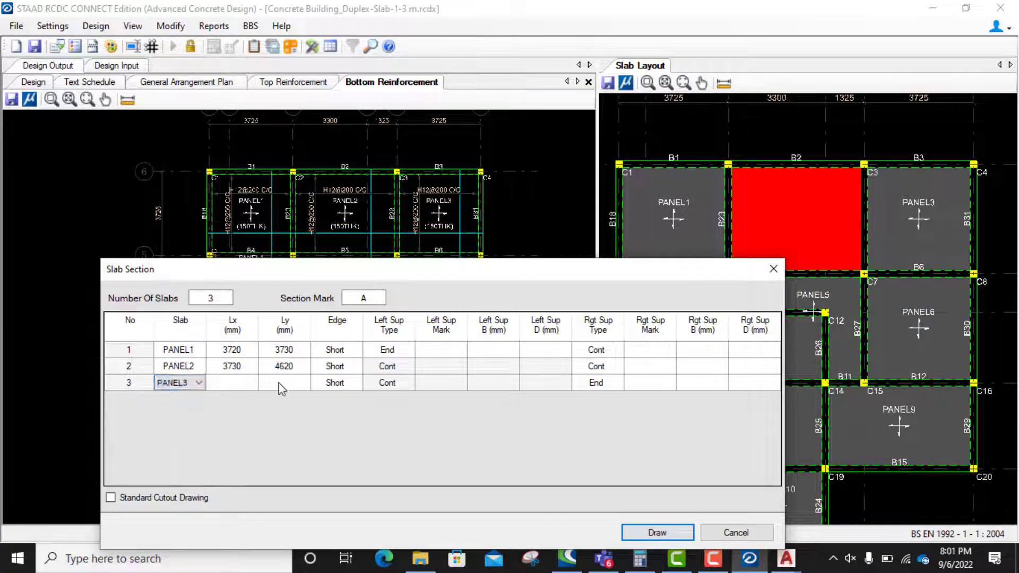
left_click(290, 352)
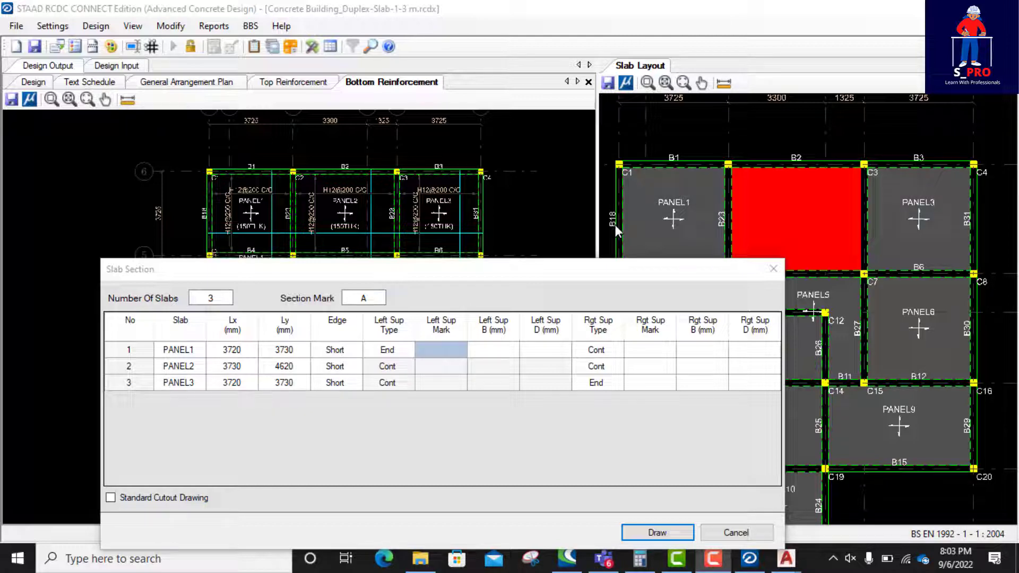
- Set Panel 1's left support to beam B18, 225 wide by 450 deep
left_click(443, 352)
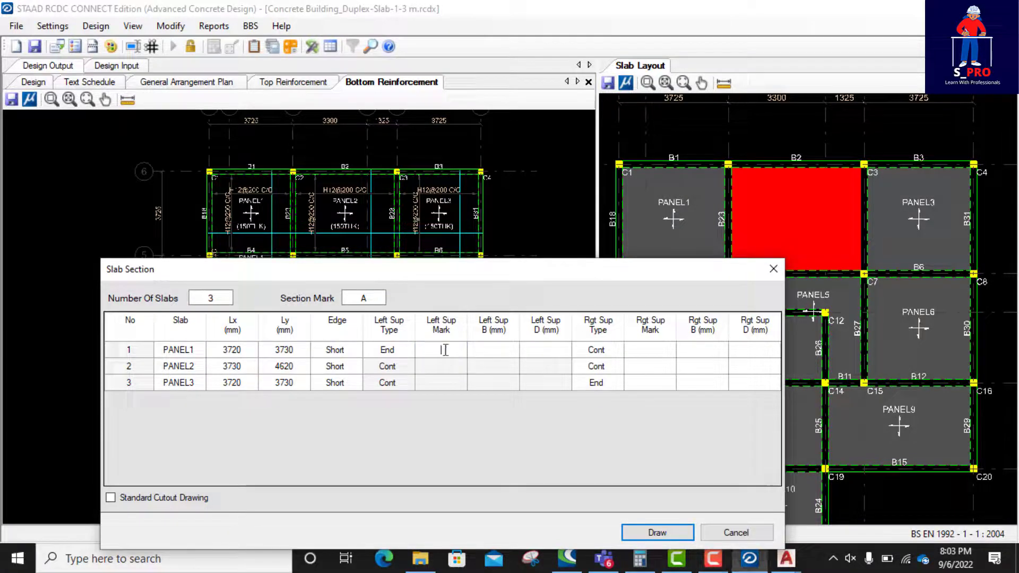
type("B18")
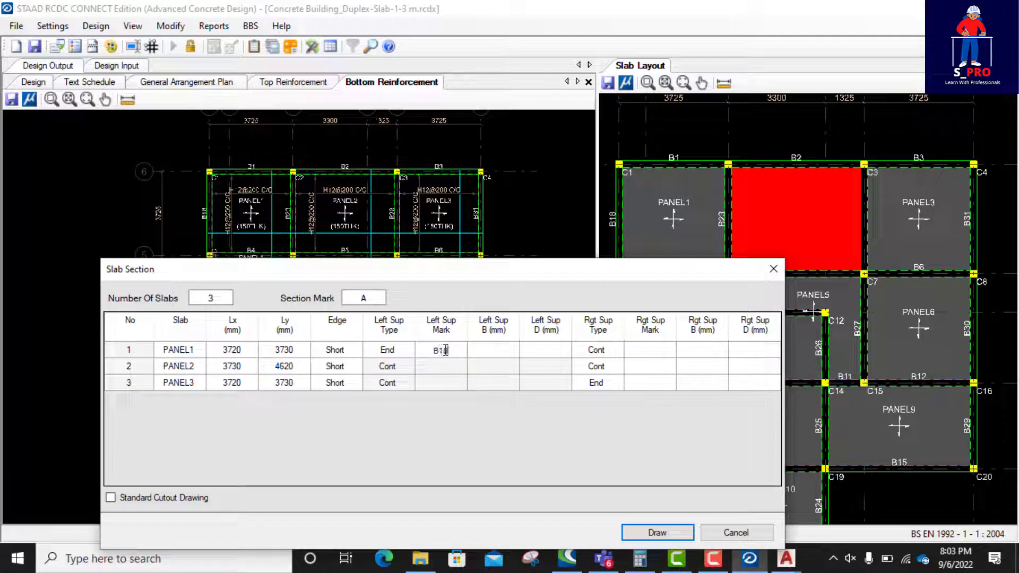
left_click(491, 351)
left_click(494, 355)
type("225")
left_click(545, 354)
left_click(544, 351)
type("450")
- Set Panel 1's right support to beam B23, pasting the 225 × 450 size
left_click(652, 356)
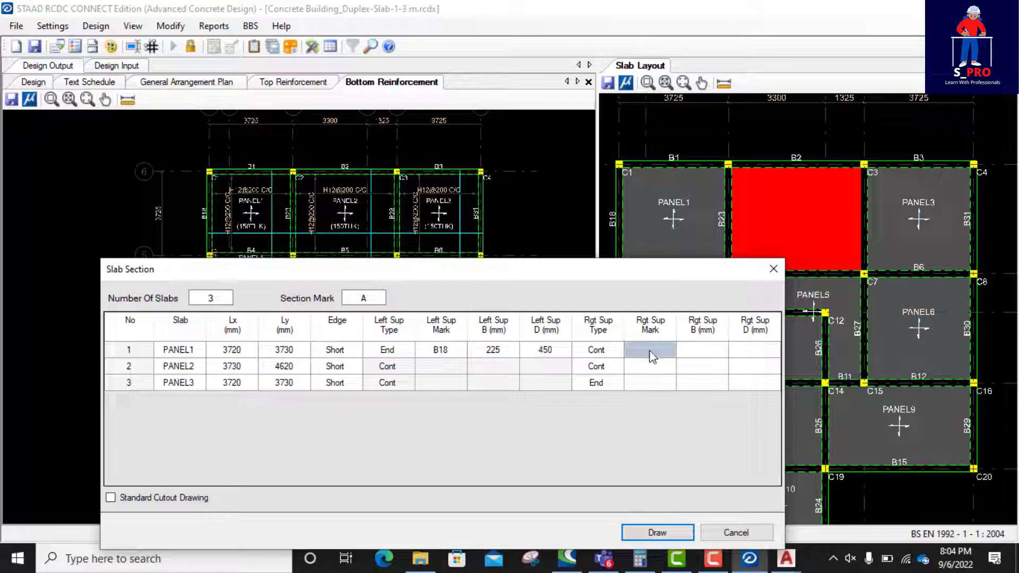
type("B2")
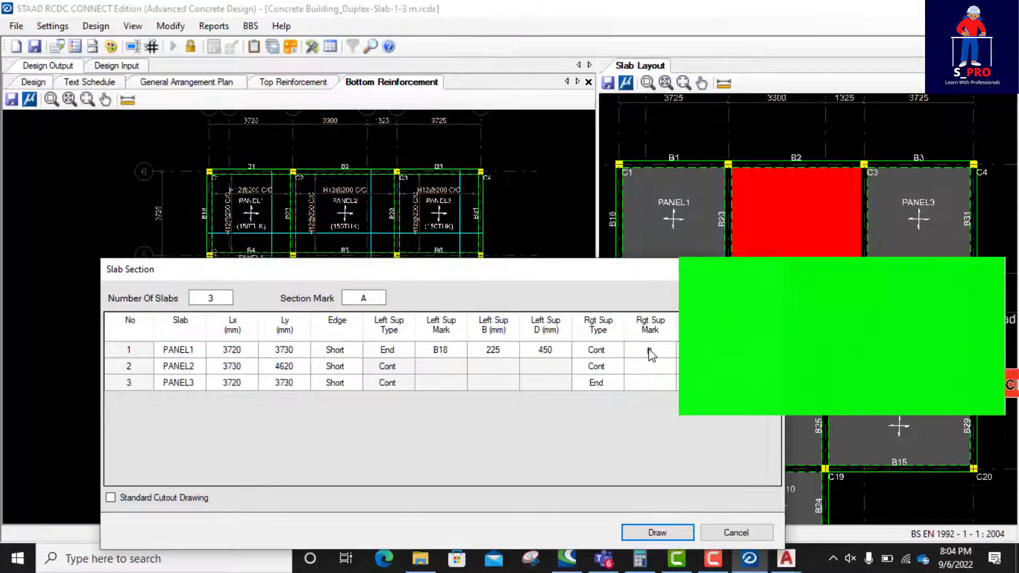
type("3")
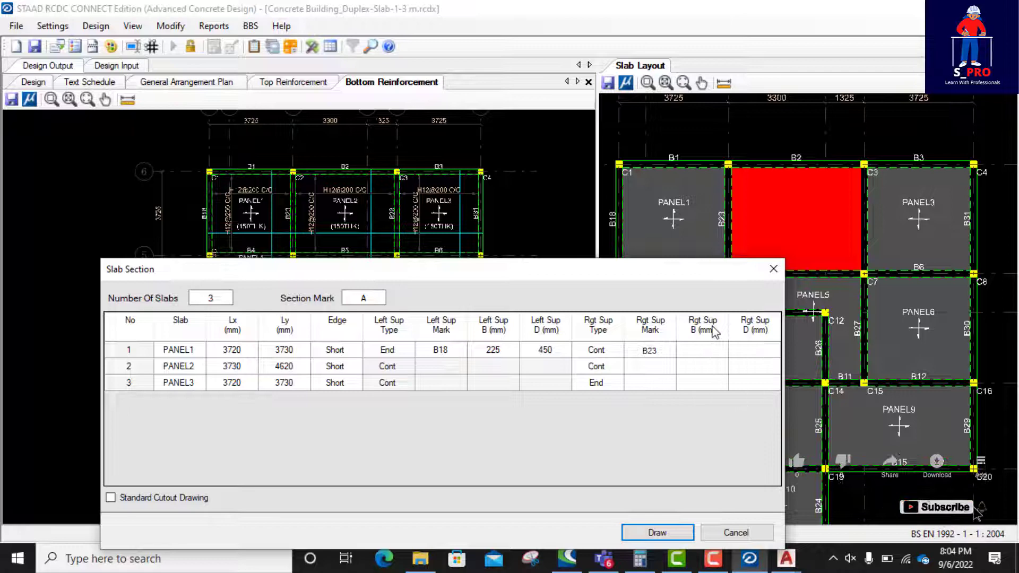
left_click_drag(481, 359, 530, 349)
key("ctrl+c")
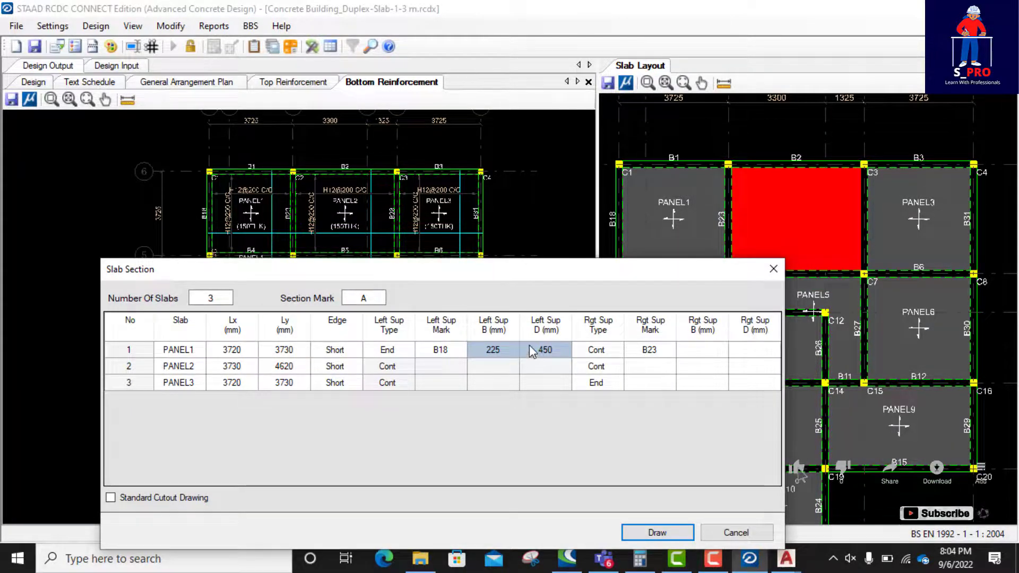
left_click(706, 351)
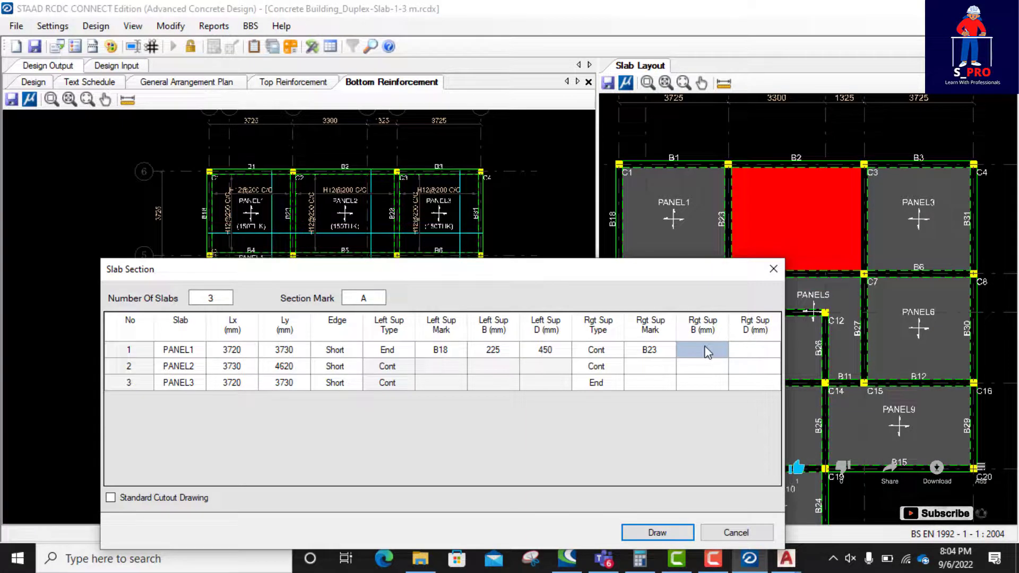
key("ctrl+v")
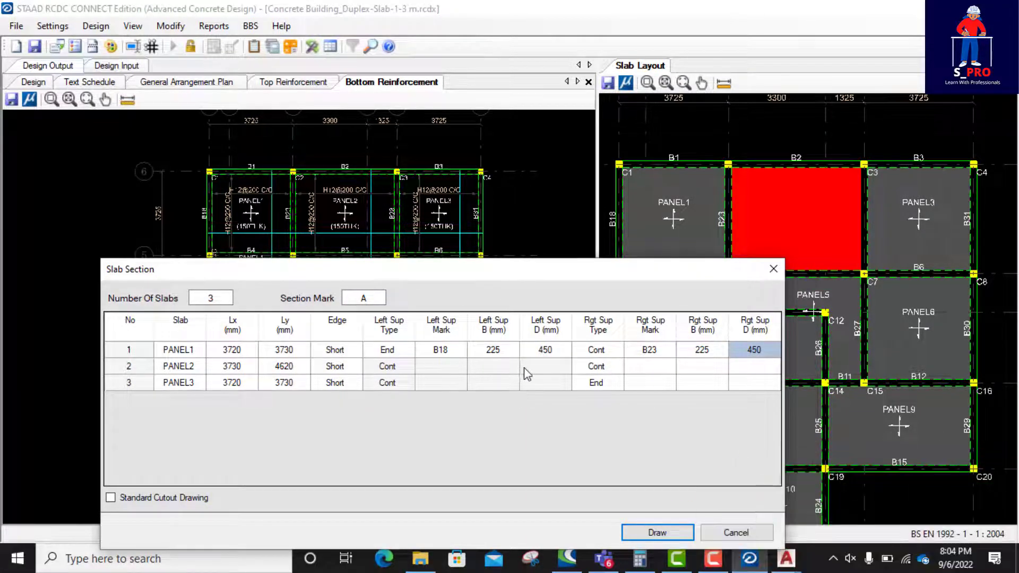
- Paste B23, 225, 450 from Panel 1's right support into Panel 2's left support
left_click(438, 365)
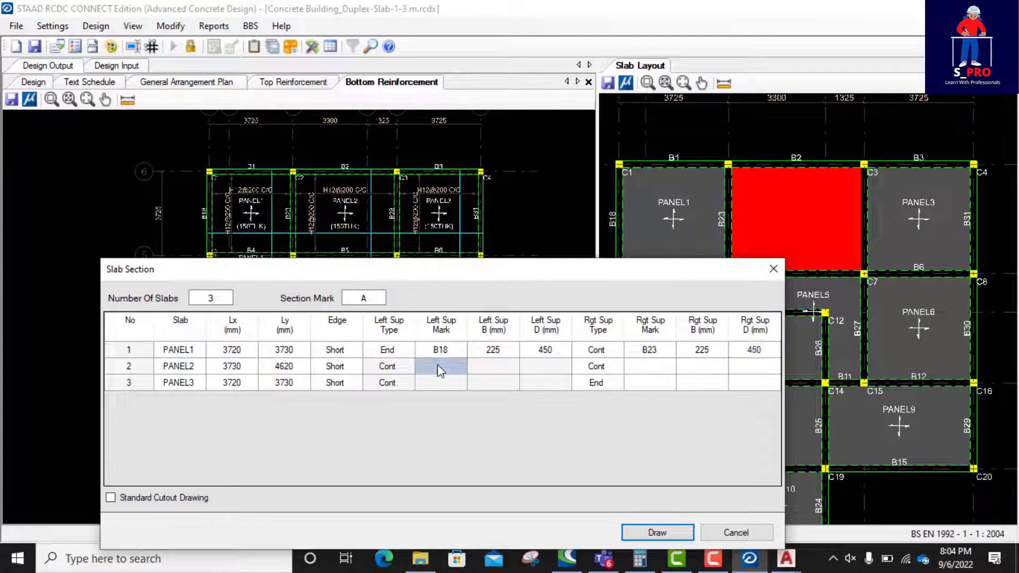
left_click_drag(438, 350, 549, 353)
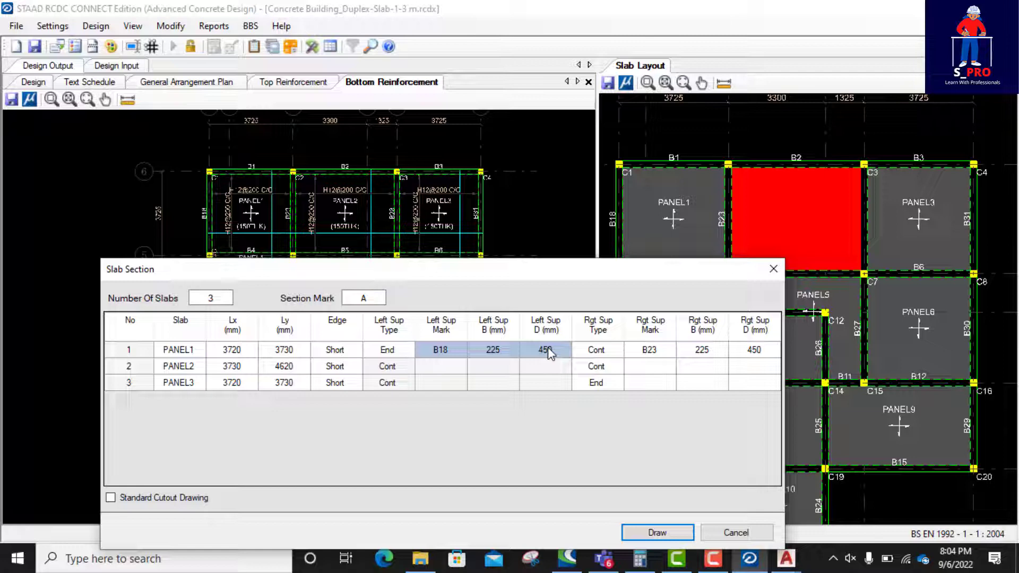
left_click(448, 367)
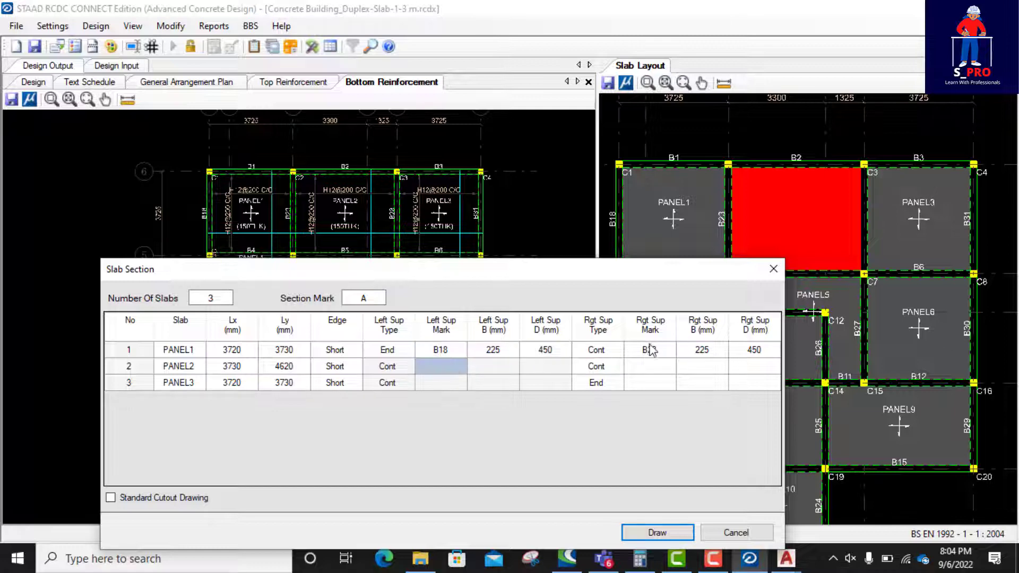
left_click_drag(649, 353, 765, 358)
key("ctrl+c")
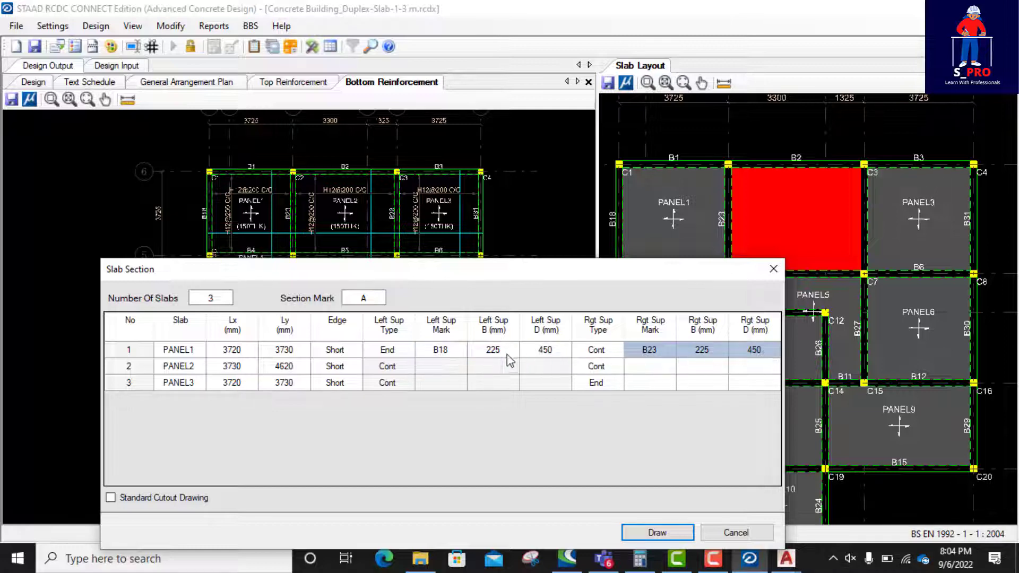
left_click_drag(448, 367, 530, 370)
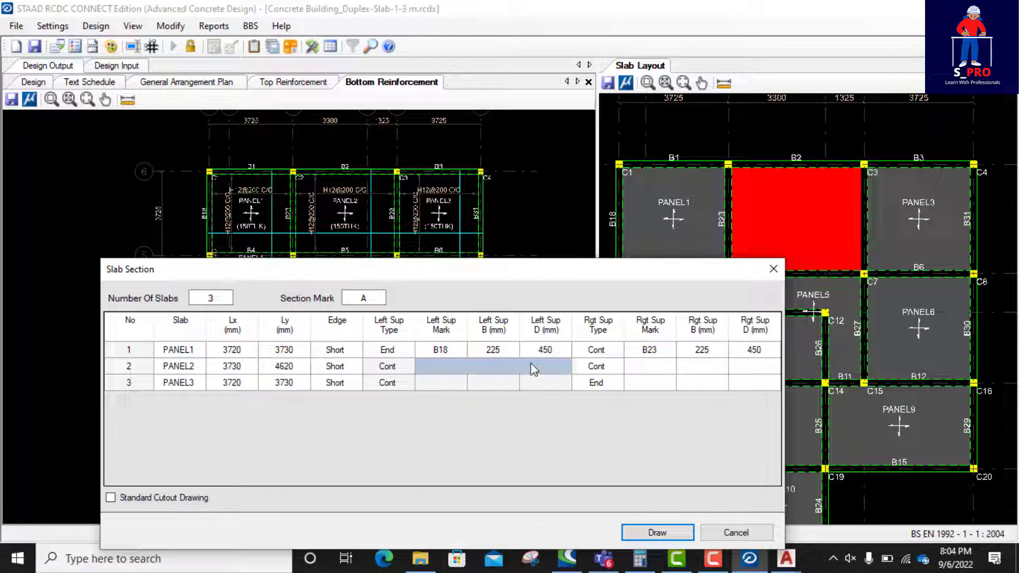
key("ctrl+v")
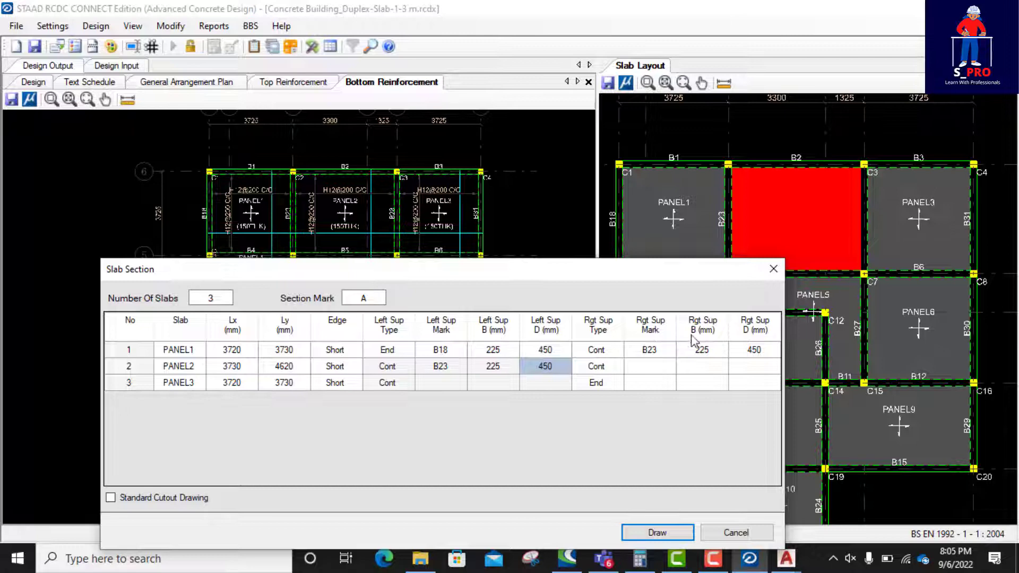
- Check the beam names in the AutoCAD Slab Layout drawing
left_click(649, 367)
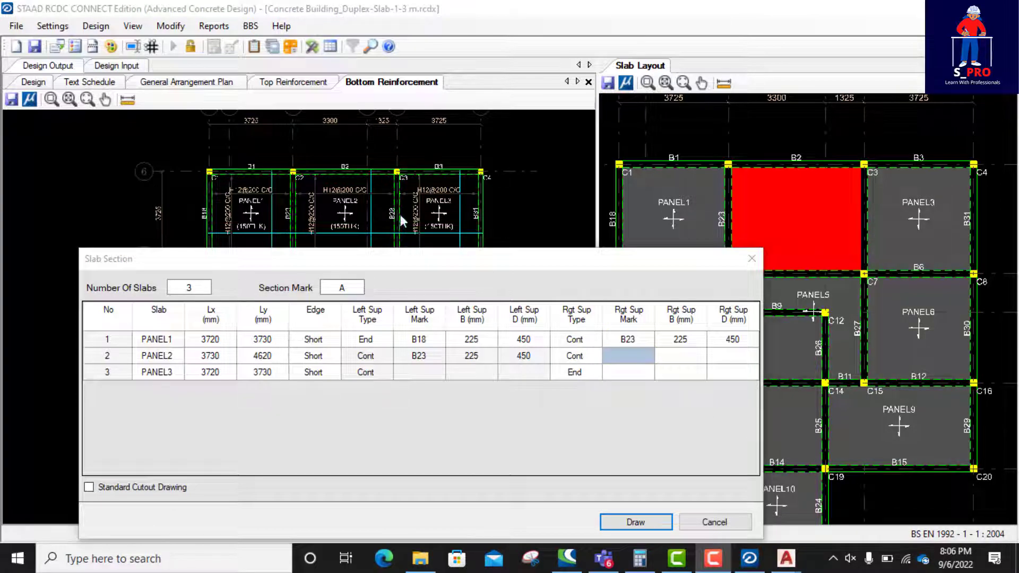
mouse_move(786, 564)
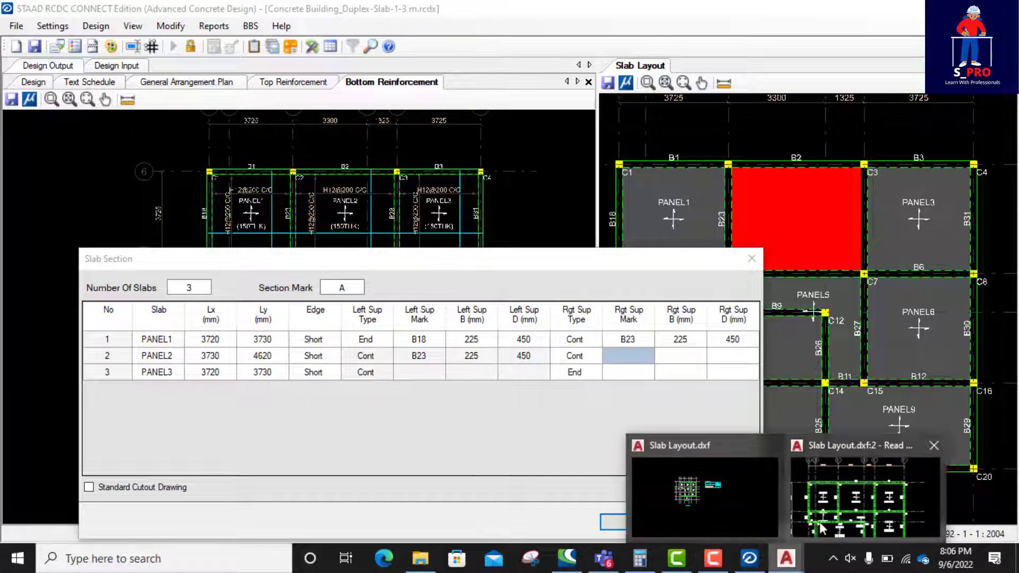
left_click(822, 528)
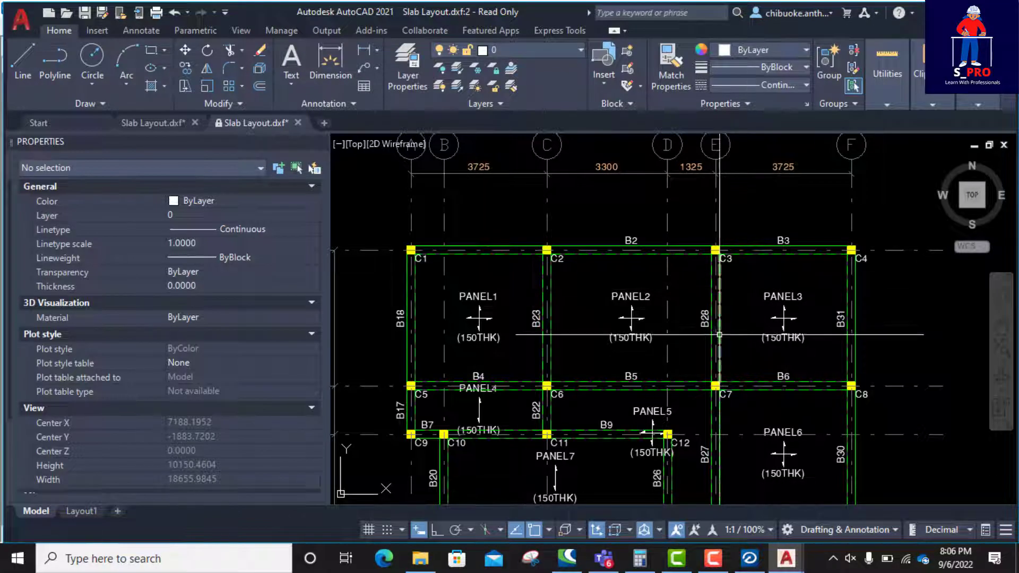
scroll(719, 334, "up", 3)
scroll(617, 297, "down", 5)
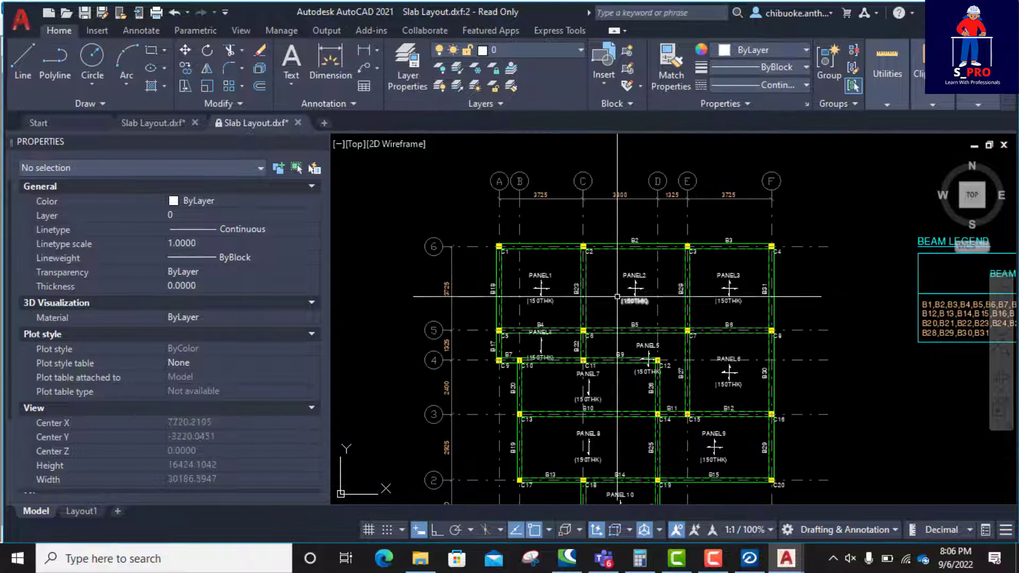
- Set Panel 2's right support to beam B28, 225 × 450
left_click(749, 558)
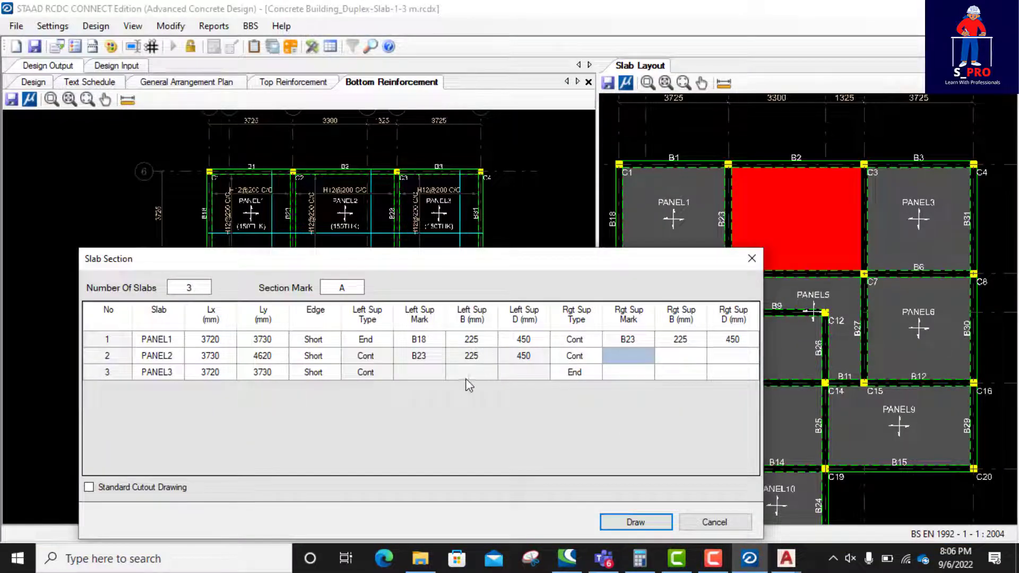
left_click(630, 361)
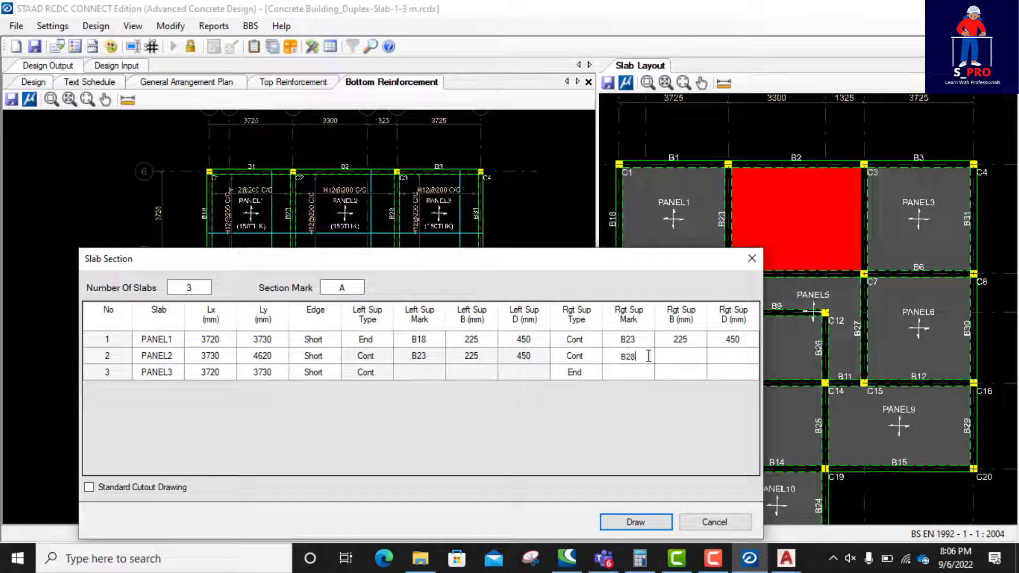
left_click_drag(678, 342, 737, 344)
key("ctrl+c")
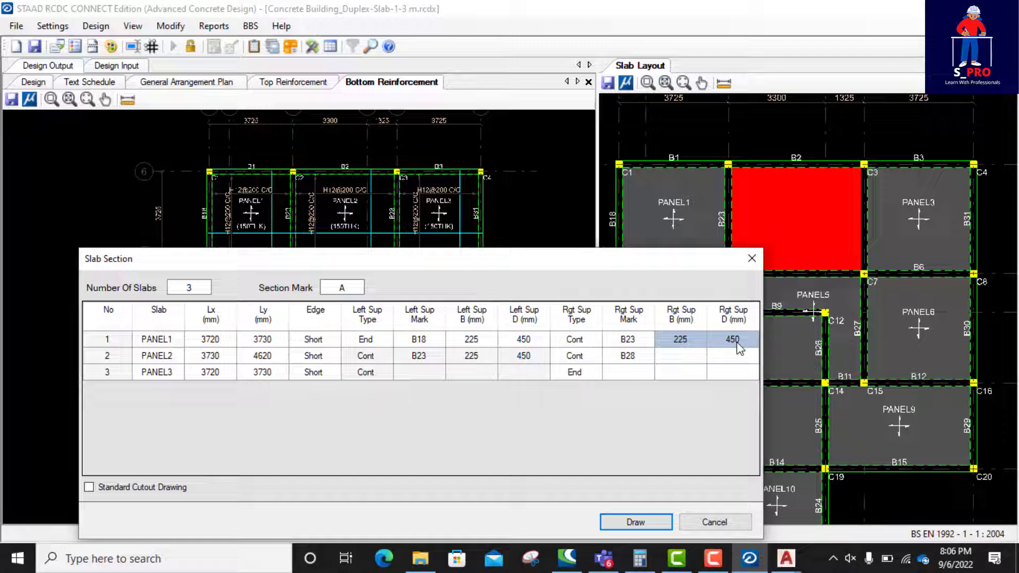
left_click_drag(675, 356, 722, 356)
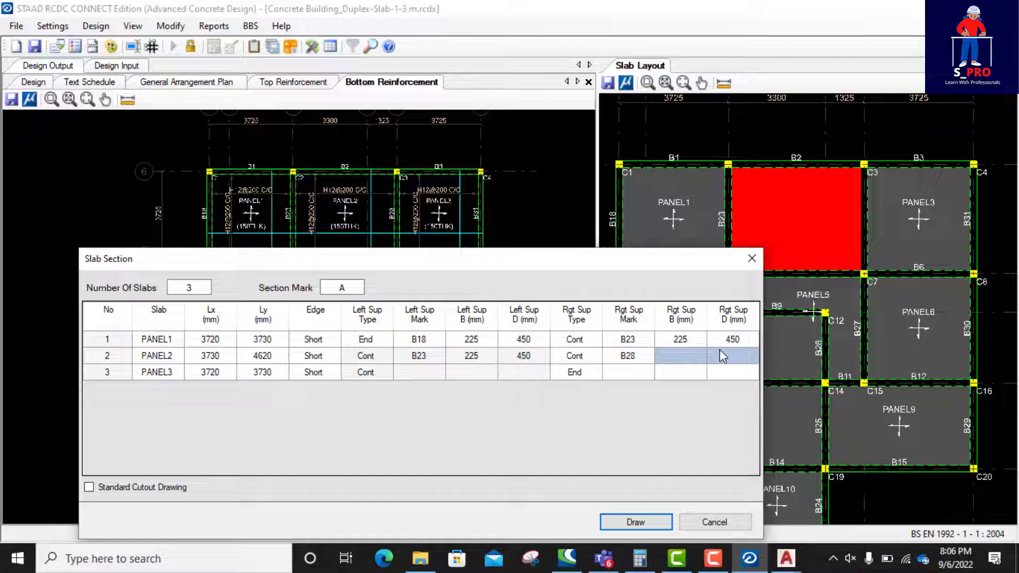
key("ctrl+v")
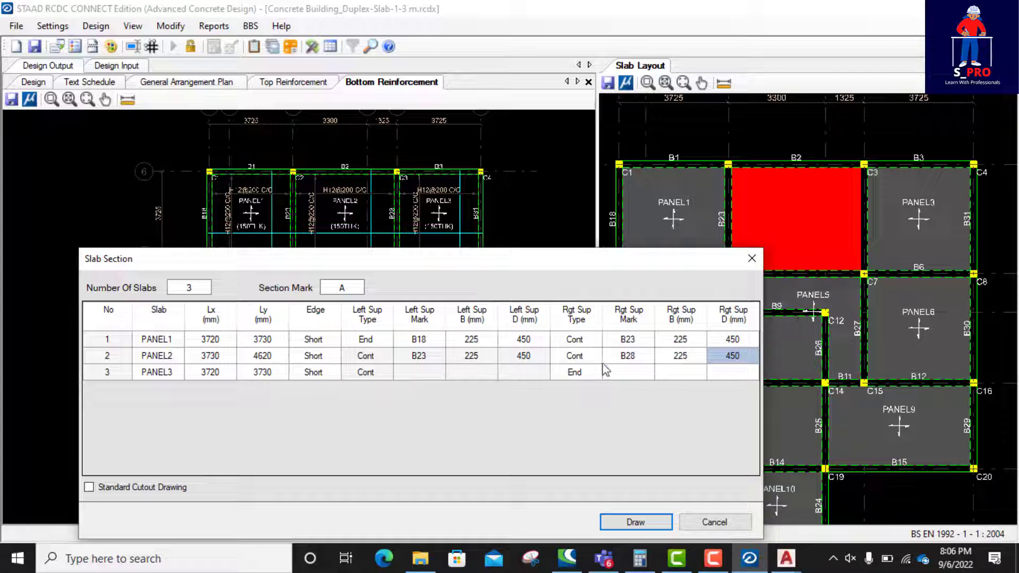
- Paste B28, 225, 450 as Panel 3's left support
left_click(419, 373)
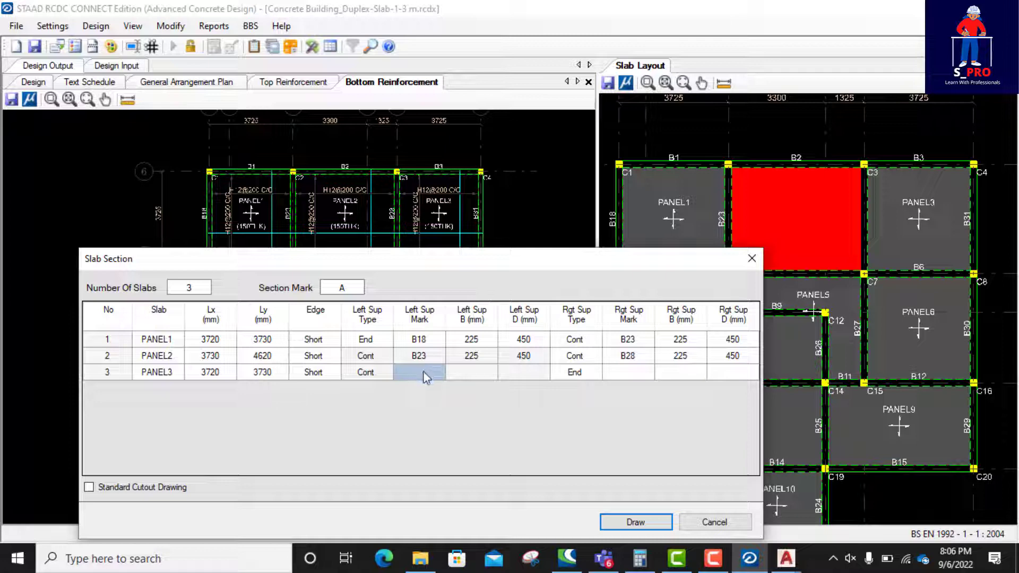
left_click(470, 373)
left_click_drag(640, 363, 710, 363)
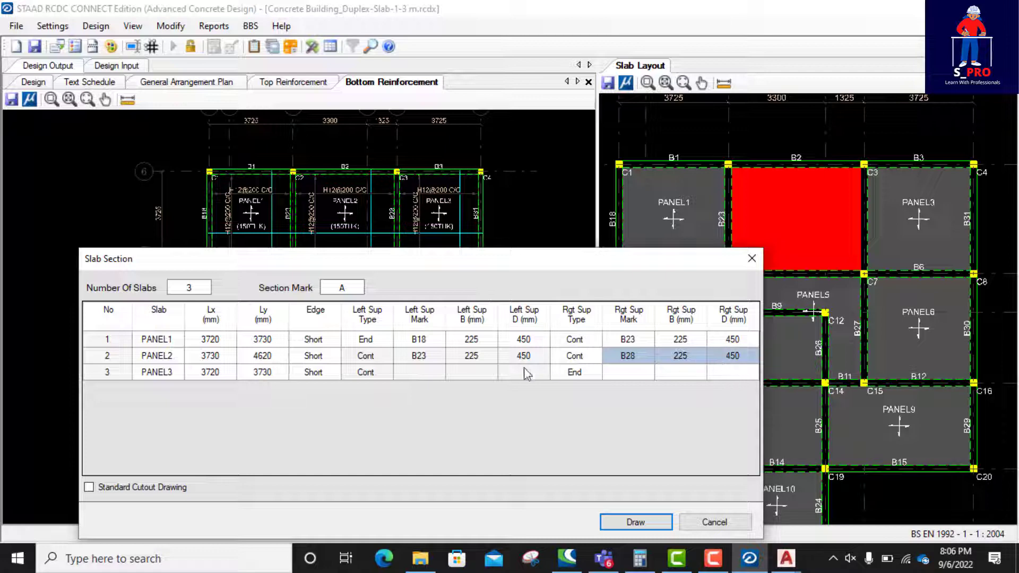
left_click_drag(430, 374, 502, 371)
type("B28\t225\t450")
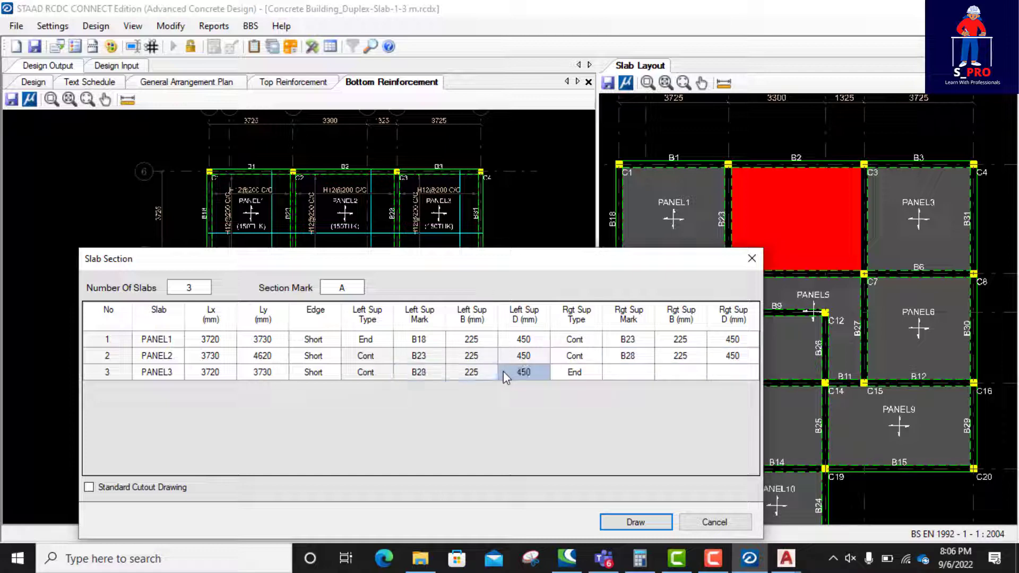
- Set Panel 3's right support to beam B31, 225 × 450, and move the table up
left_click(614, 373)
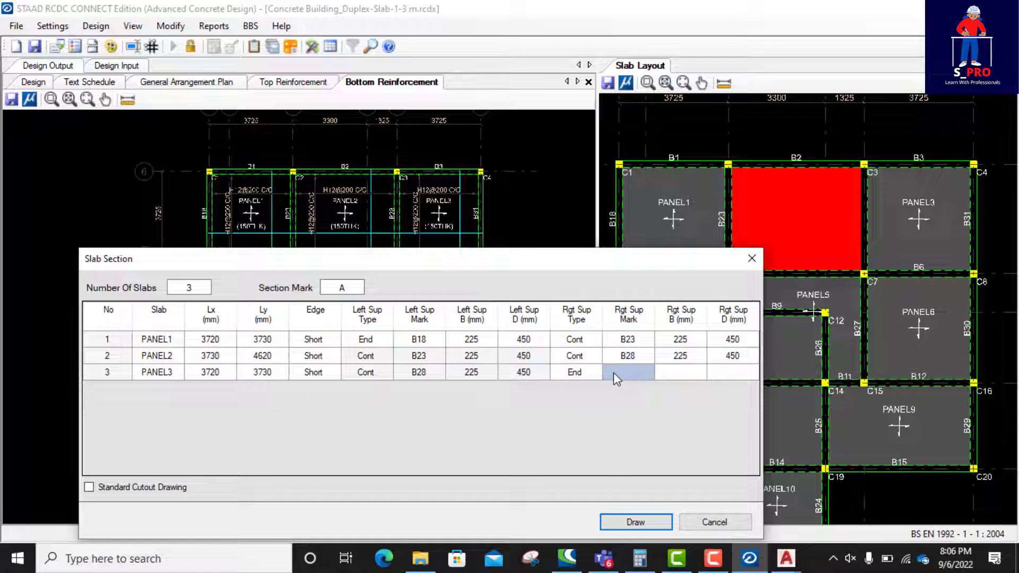
type("B31")
left_click_drag(673, 360, 719, 358)
key("ctrl+c")
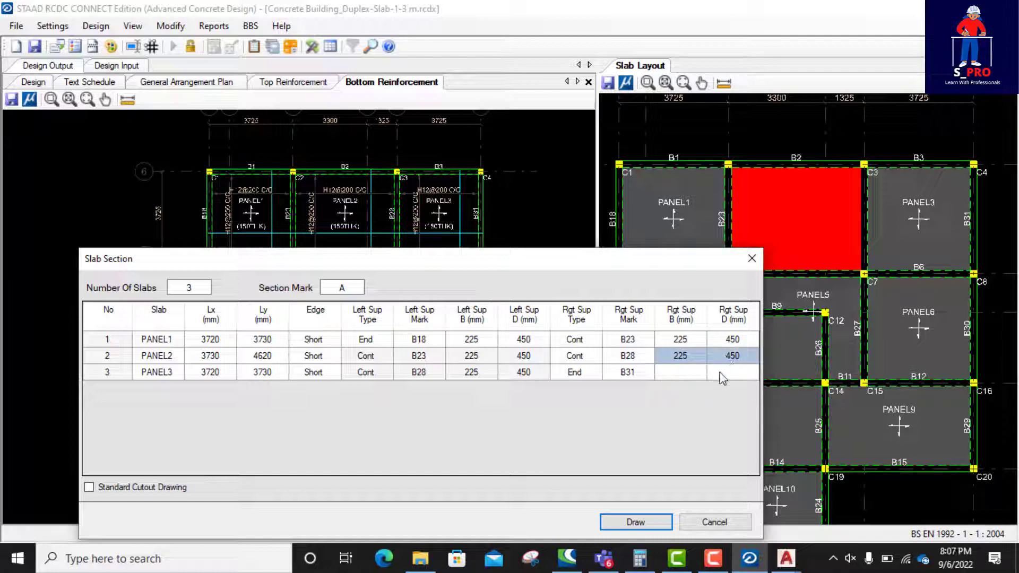
left_click_drag(676, 373, 710, 371)
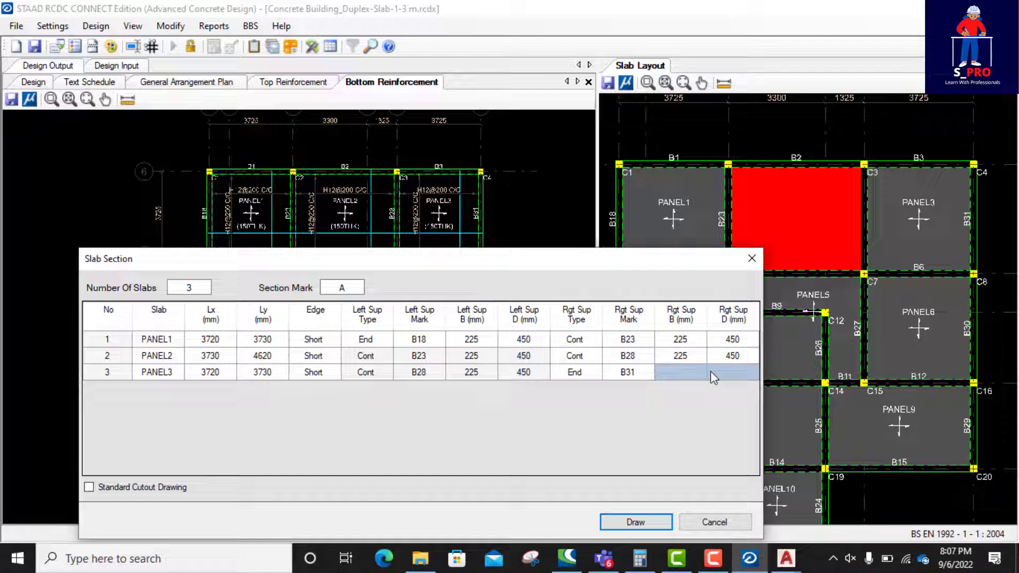
key("ctrl+v")
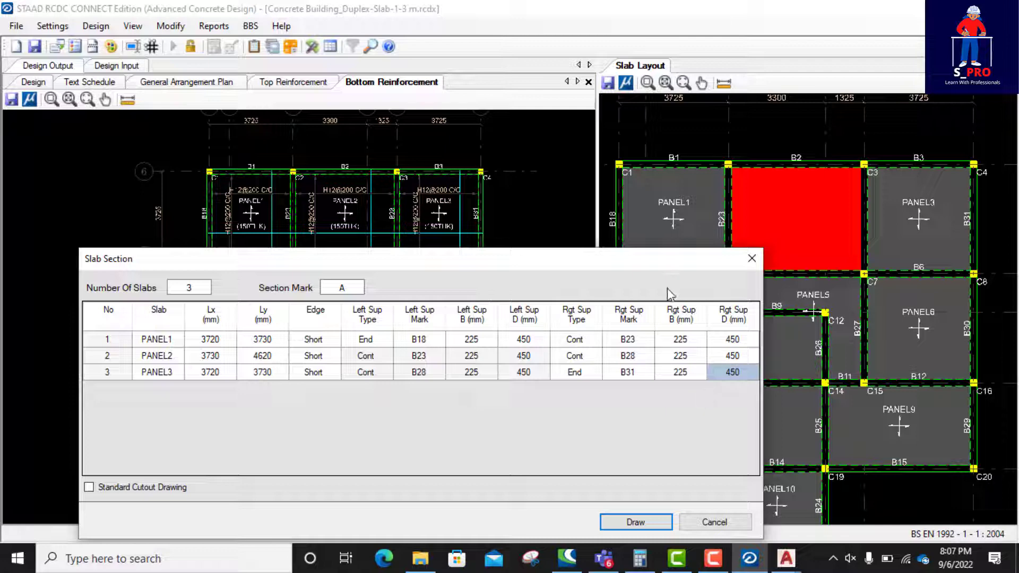
left_click_drag(437, 261, 455, 102)
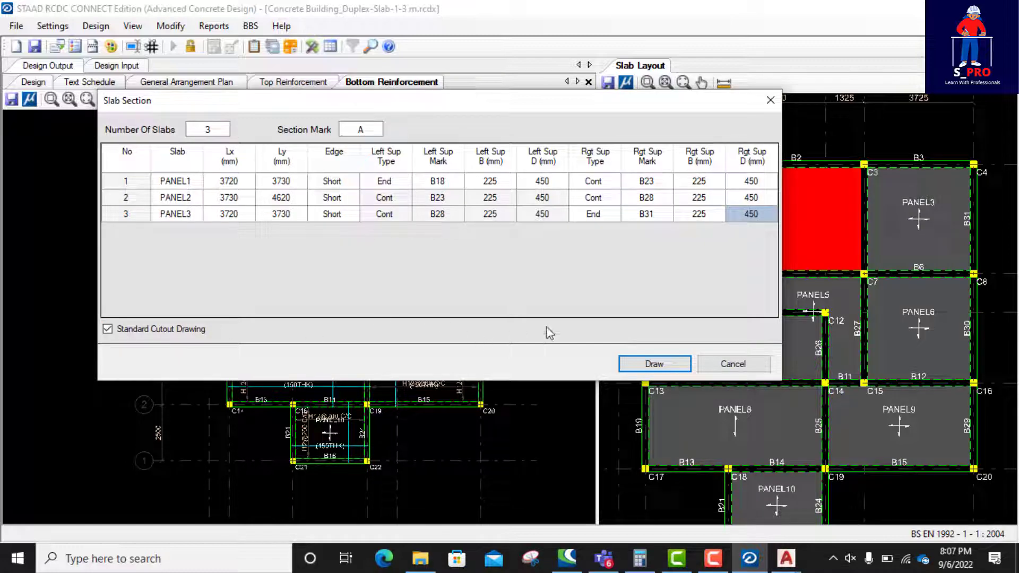
- Draw section A-A across Panels 1–3 as a standard cutout drawing
left_click(637, 364)
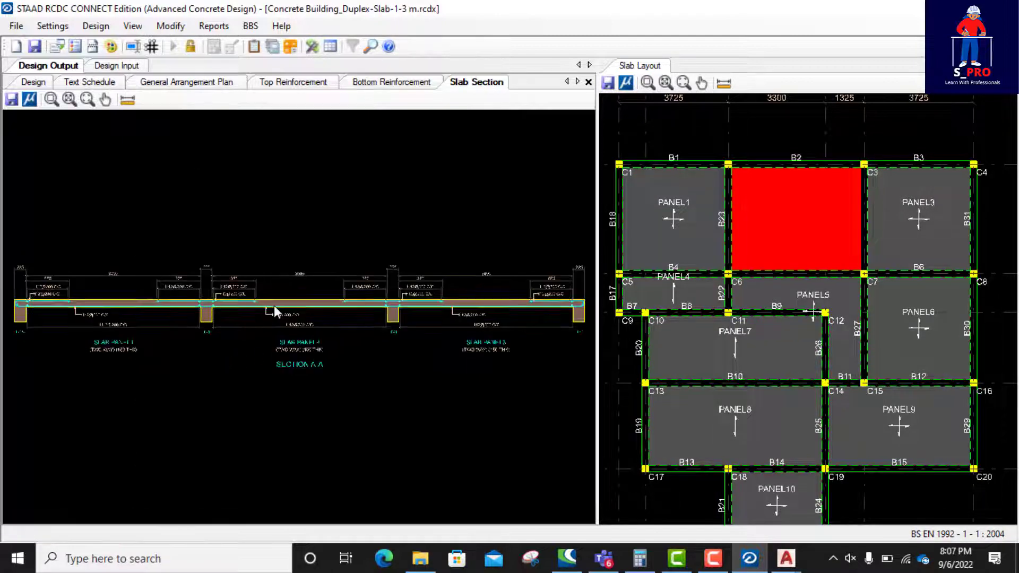
- Zoom and pan until the whole Section A-A across Panels 1–3 fills the pane
scroll(273, 304, "up", 4)
scroll(338, 292, "down", 3)
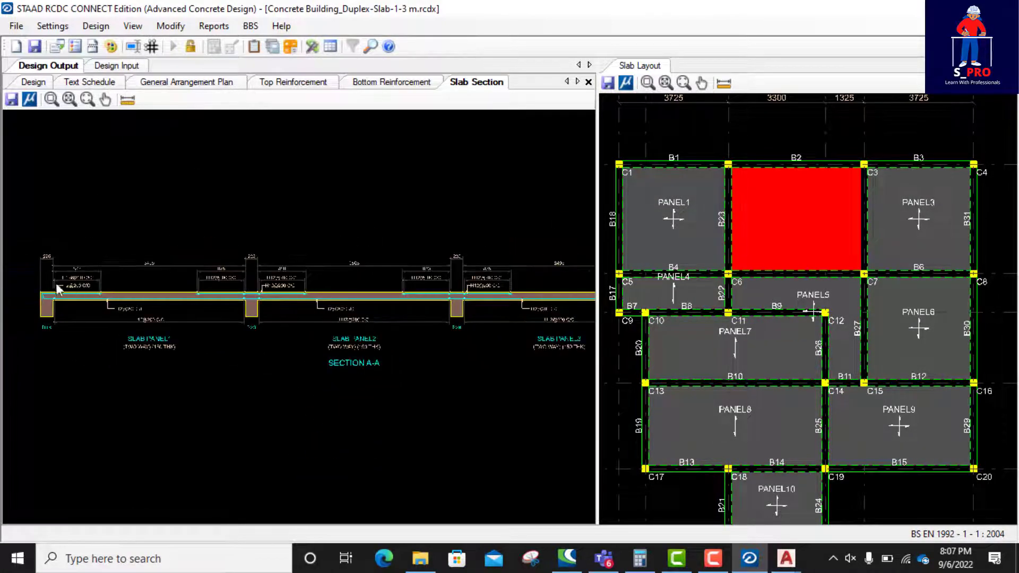
scroll(110, 301, "up", 4)
scroll(116, 297, "down", 3)
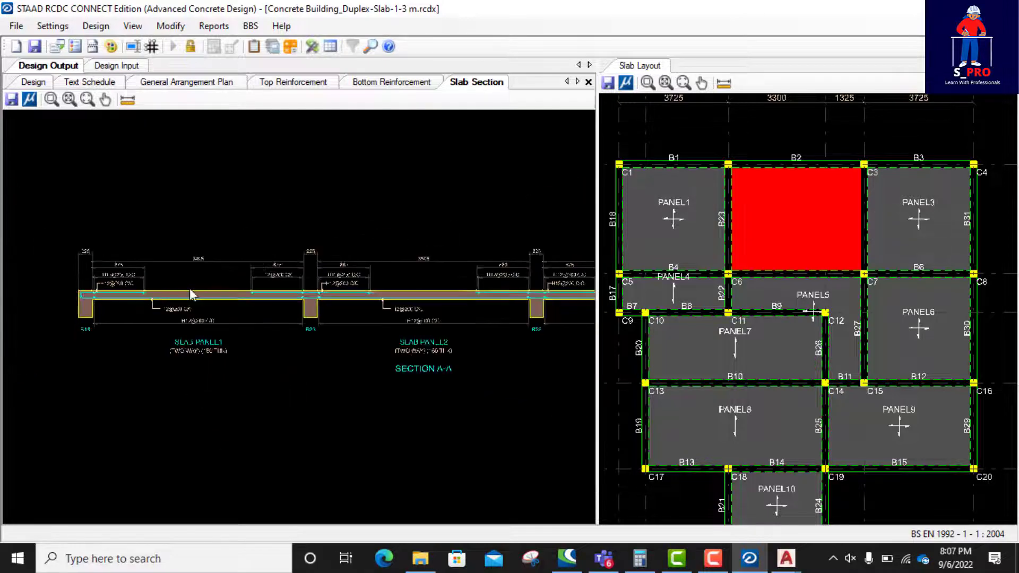
scroll(406, 294, "down", 4)
middle_click_drag(511, 290, 455, 299)
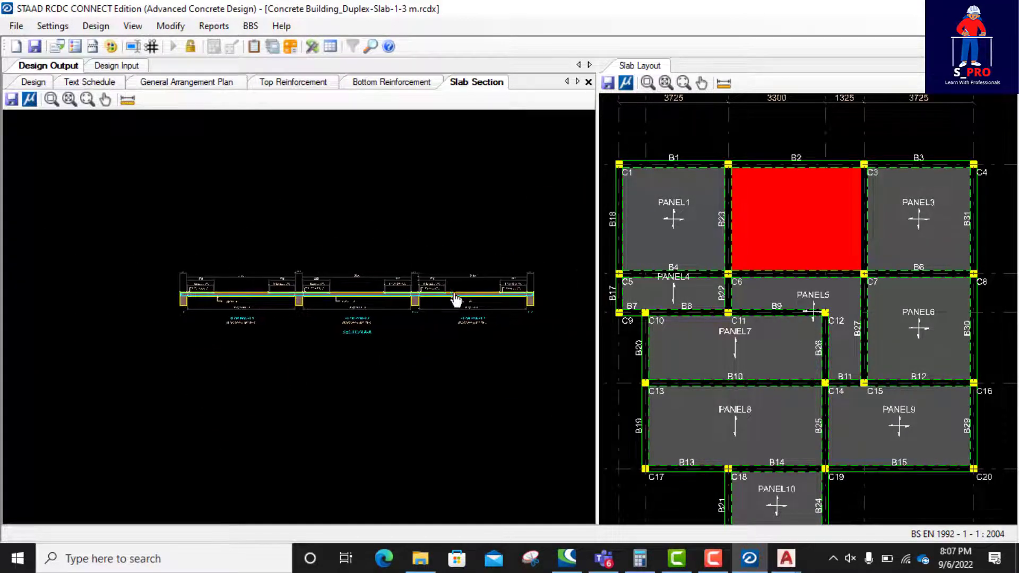
scroll(448, 294, "up", 2)
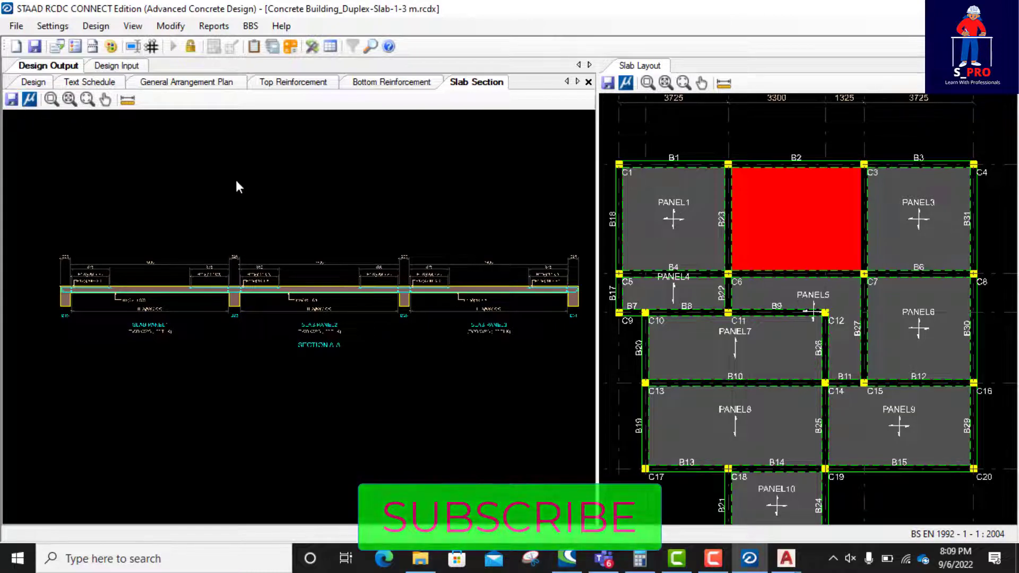
- Export the slab section as a DXF named Slab Section
left_click(17, 107)
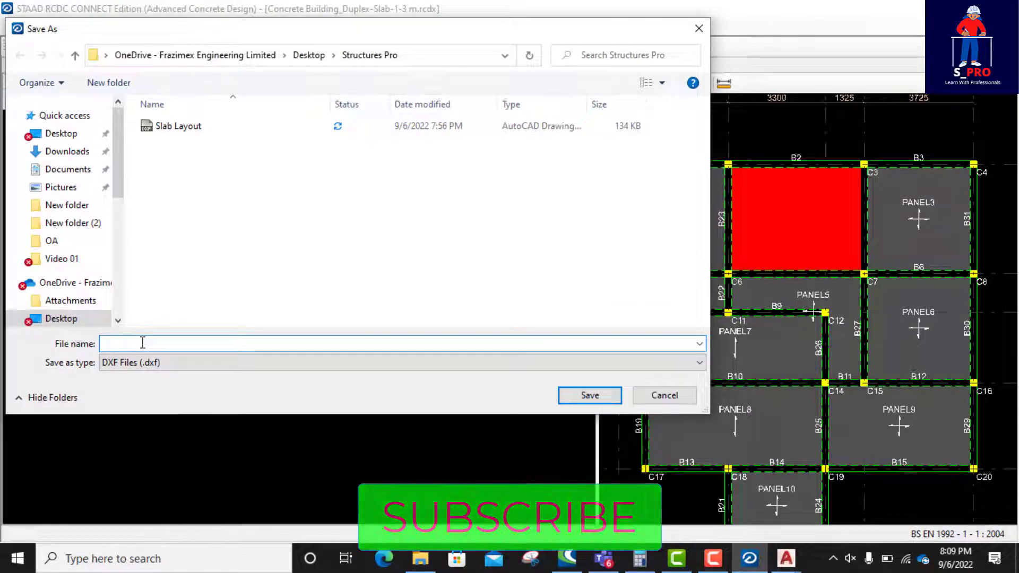
type("Sla")
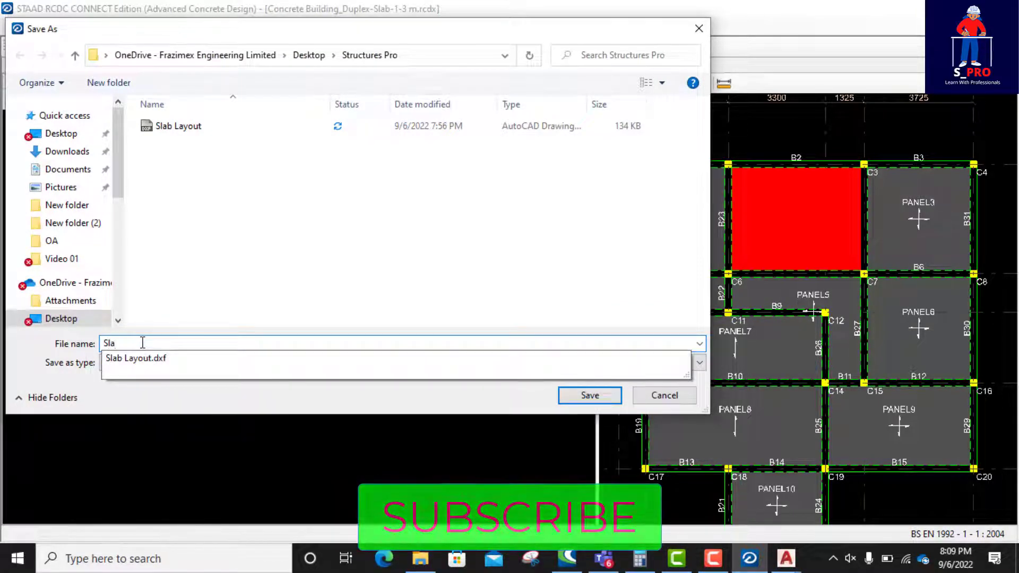
type("b Section")
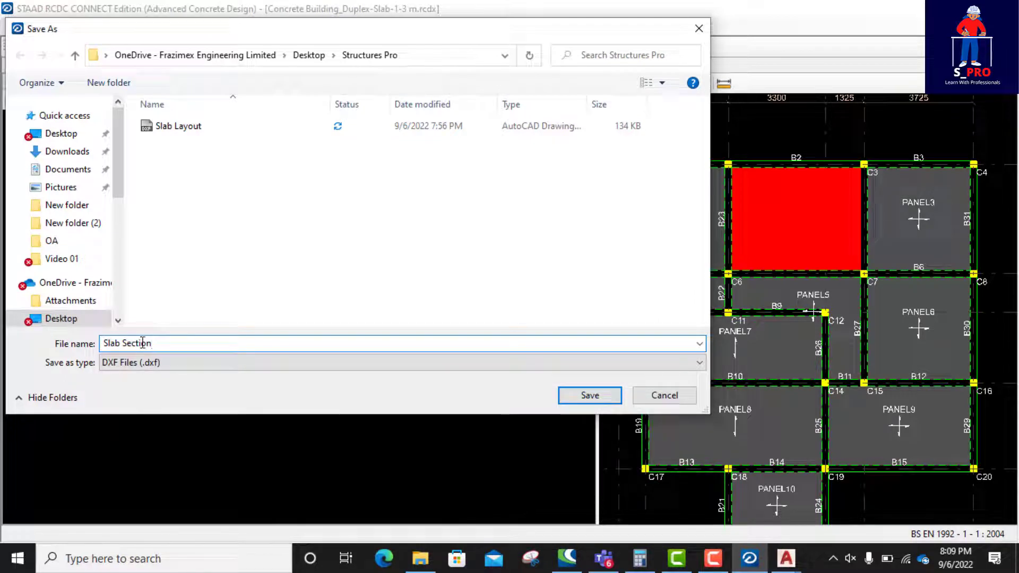
left_click(588, 396)
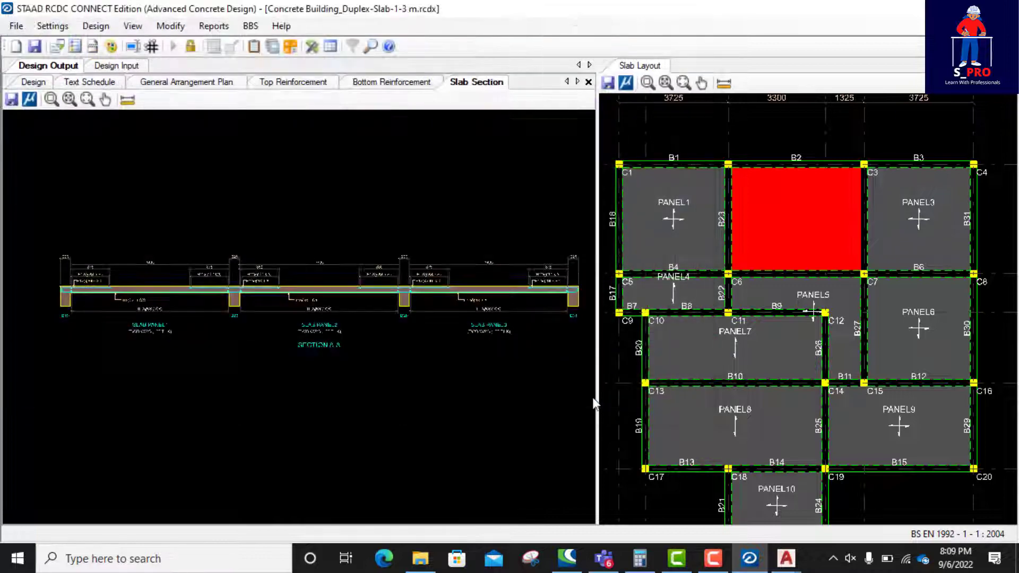
- Open Slab Section.dxf from the Structures Pro folder in AutoCAD
key("alt+Tab")
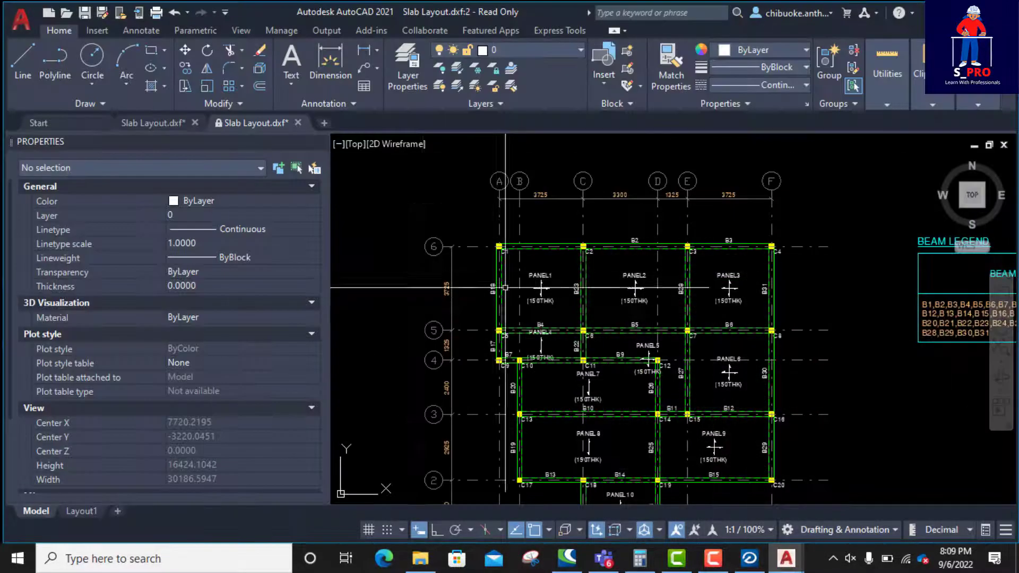
key("super+Down")
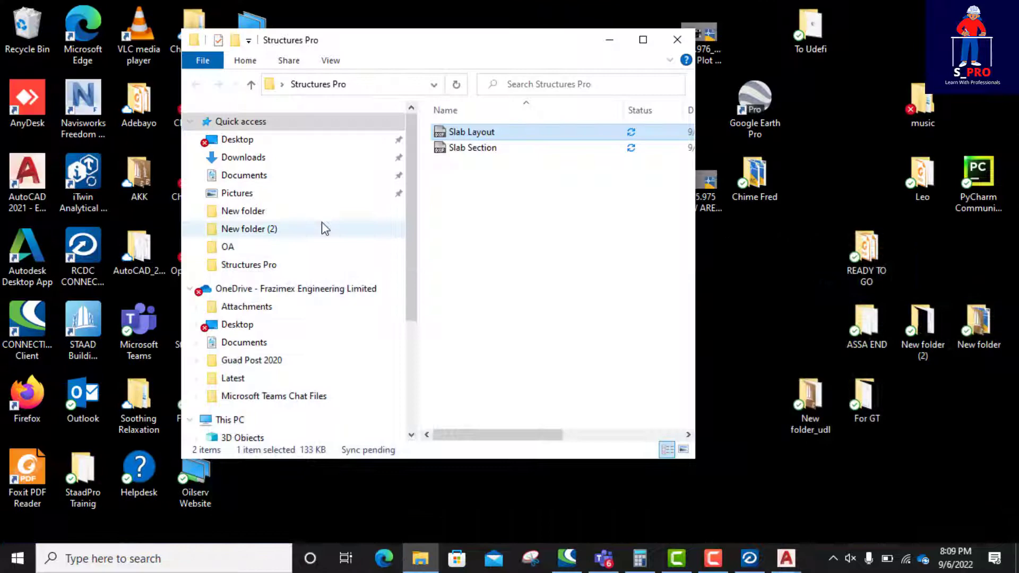
double_click(475, 149)
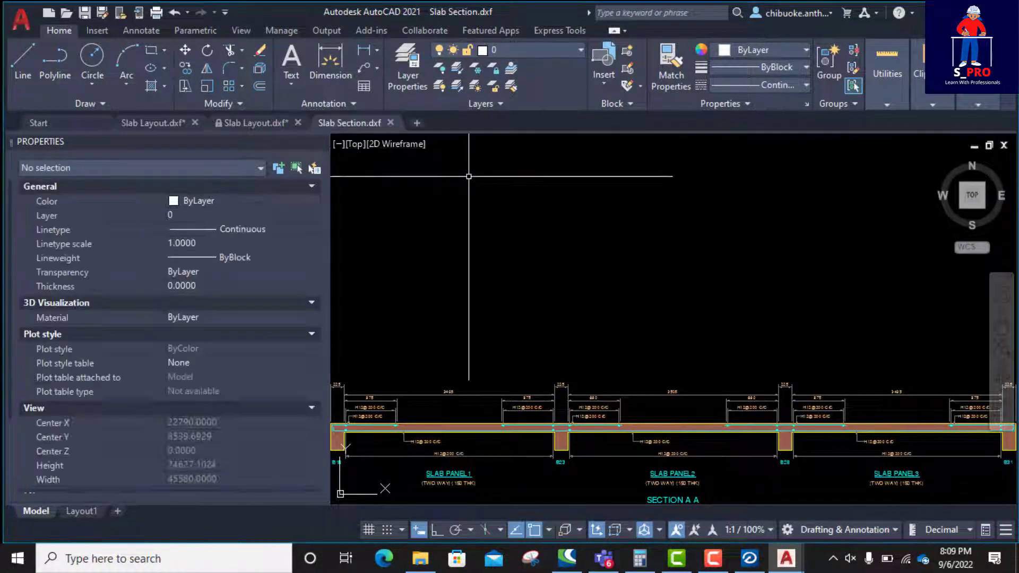
- Zoom and pan across Section A-A to inspect the H12@200 C/C bars over beams B18, B23 and B28
scroll(459, 220, "down", 5)
scroll(467, 223, "up", 5)
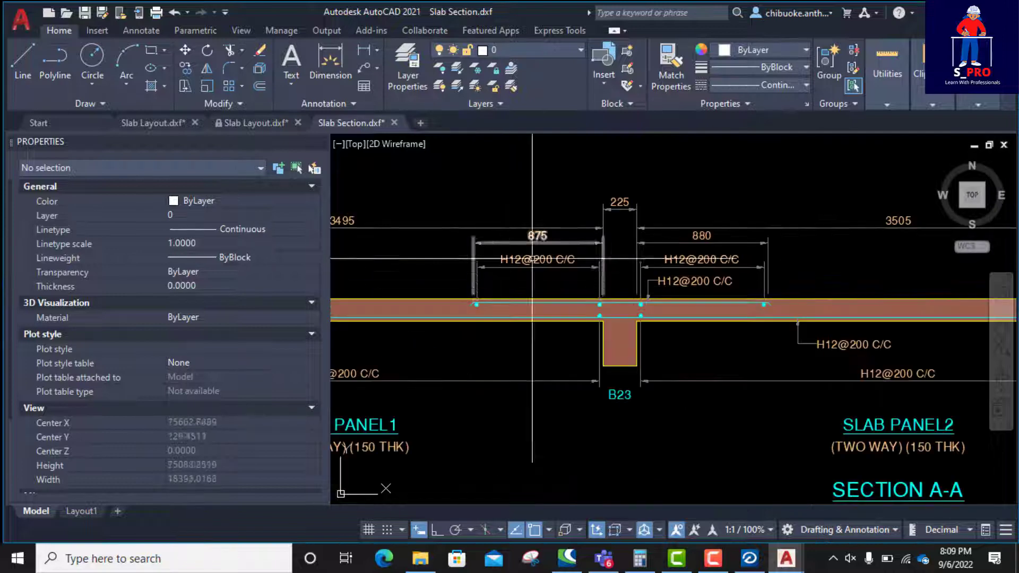
scroll(522, 238, "down", 2)
scroll(475, 235, "up", 2)
middle_click_drag(474, 235, 512, 278)
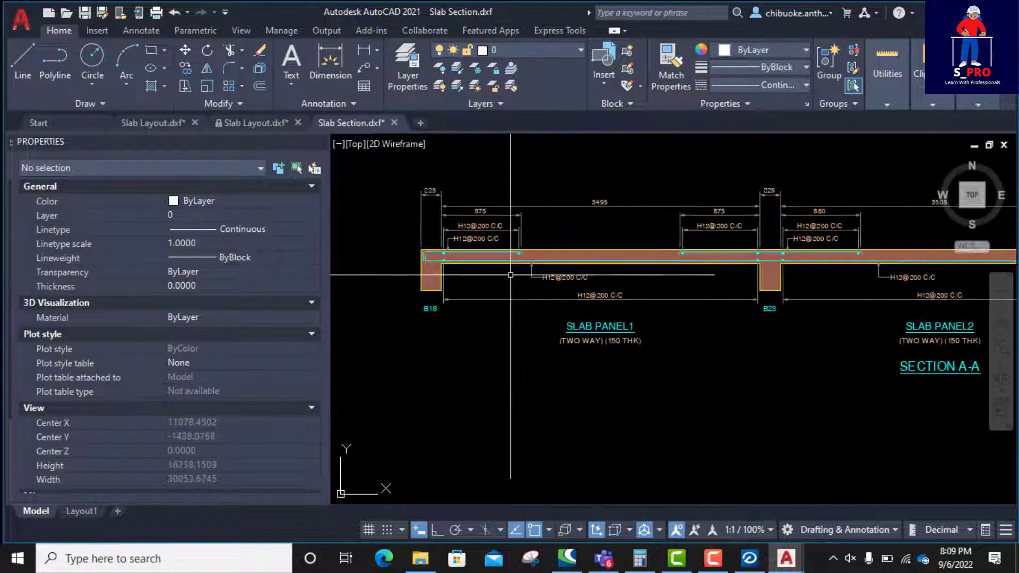
scroll(457, 255, "up", 4)
scroll(573, 294, "down", 2)
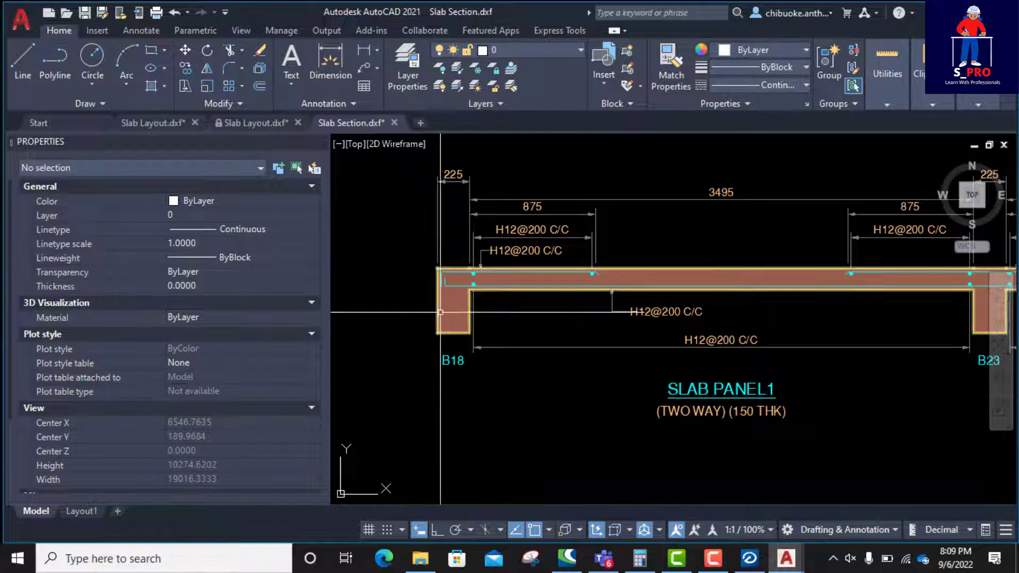
scroll(440, 312, "down", 4)
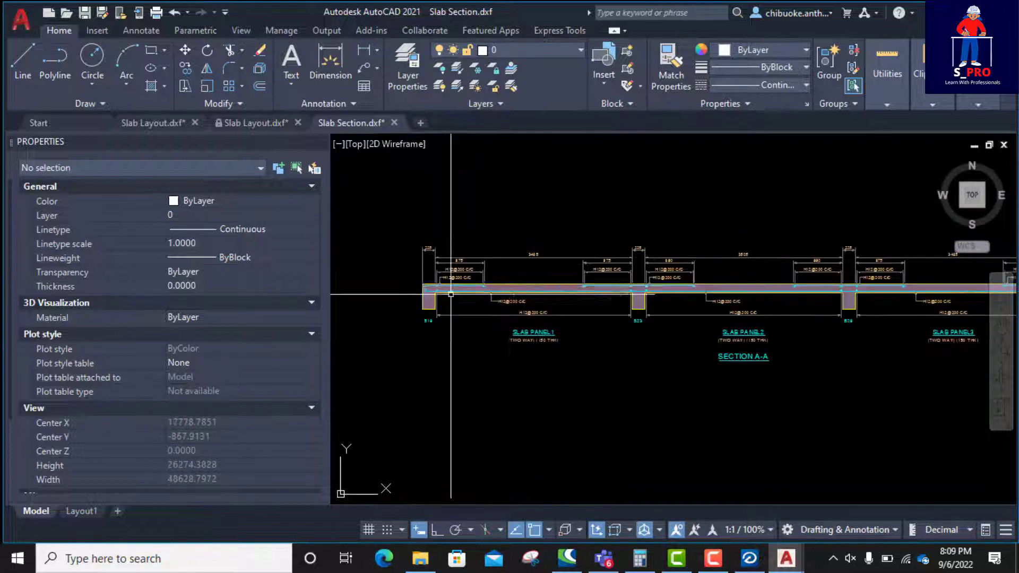
scroll(530, 265, "up", 3)
scroll(432, 257, "down", 1)
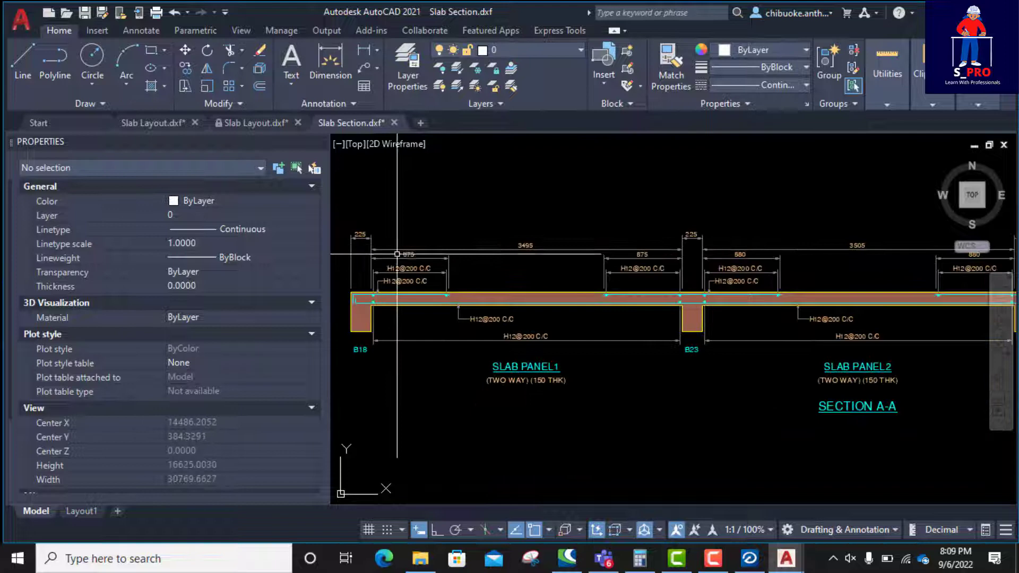
scroll(381, 256, "up", 4)
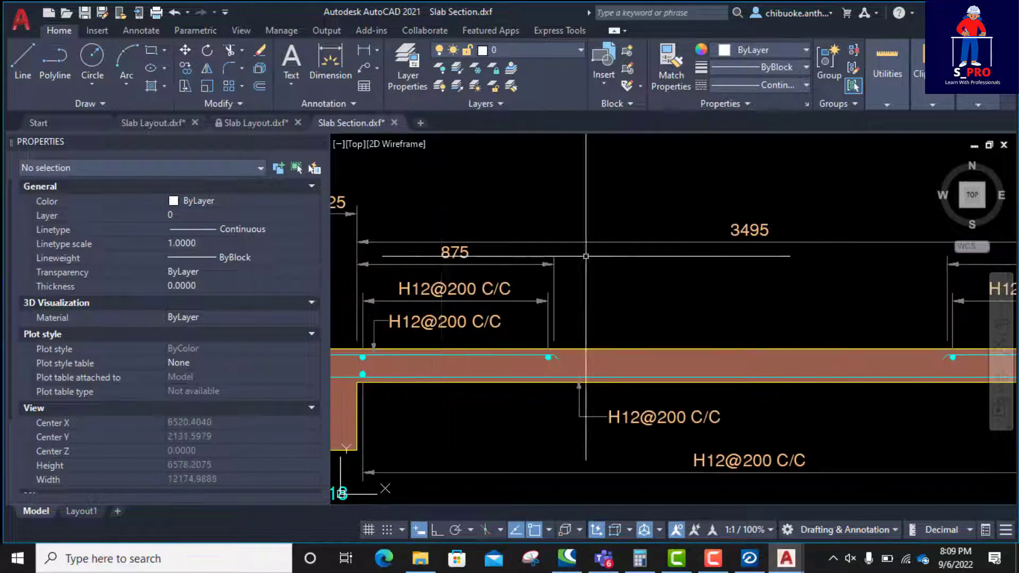
scroll(585, 256, "down", 4)
scroll(540, 287, "up", 4)
scroll(412, 256, "down", 5)
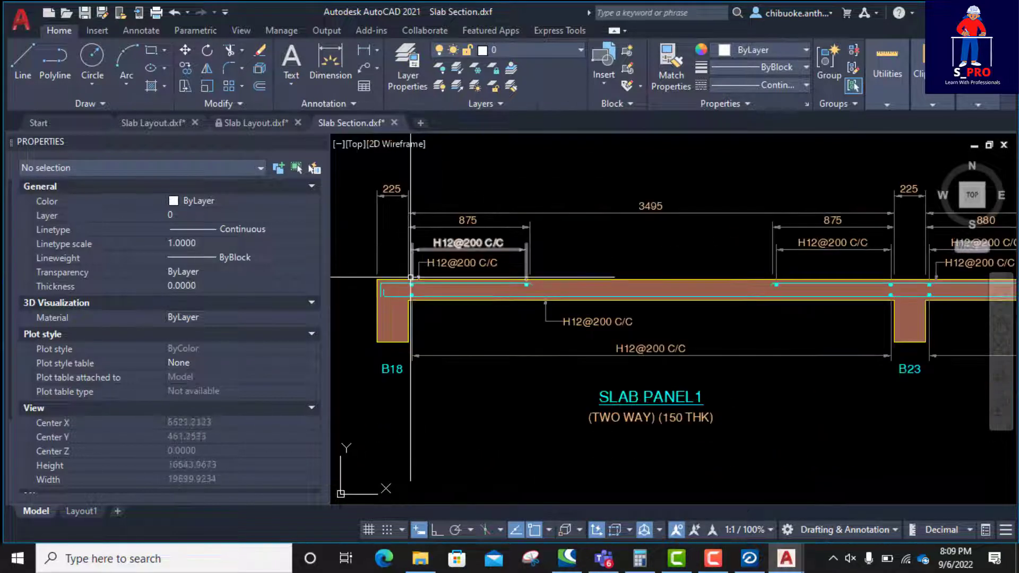
scroll(531, 287, "up", 2)
scroll(520, 289, "up", 2)
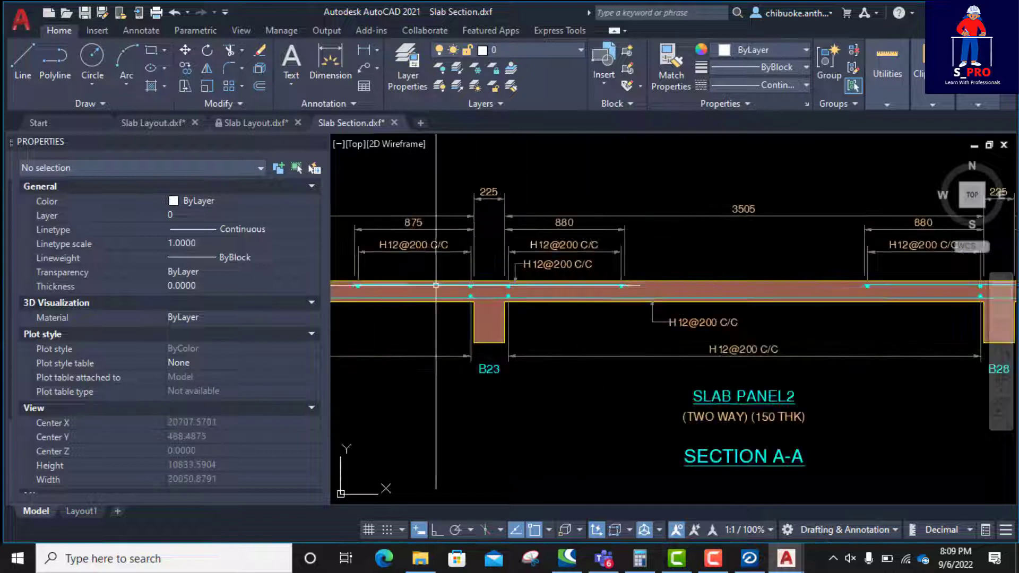
scroll(520, 289, "down", 4)
scroll(520, 295, "up", 6)
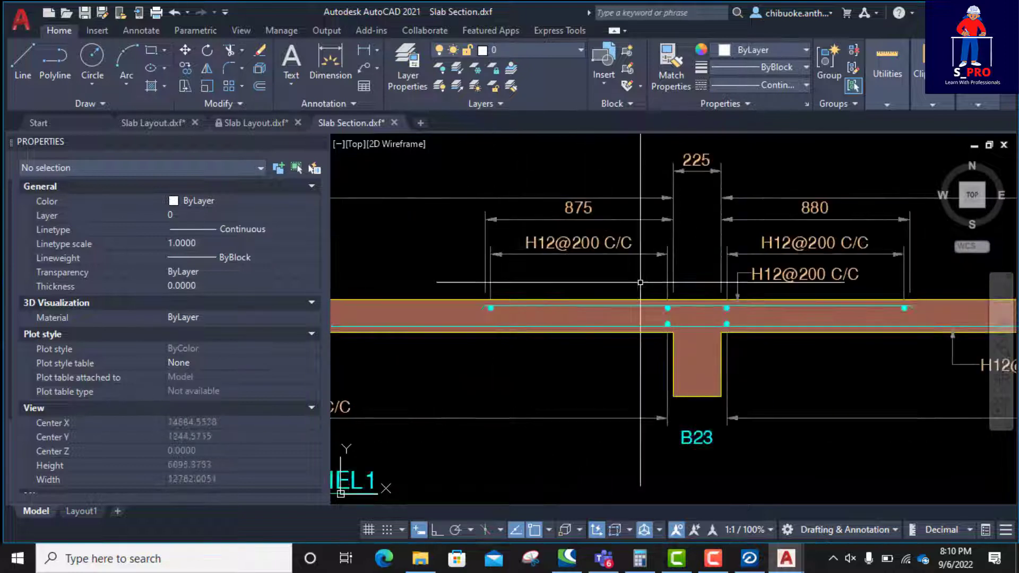
scroll(412, 288, "down", 2)
scroll(456, 259, "down", 2)
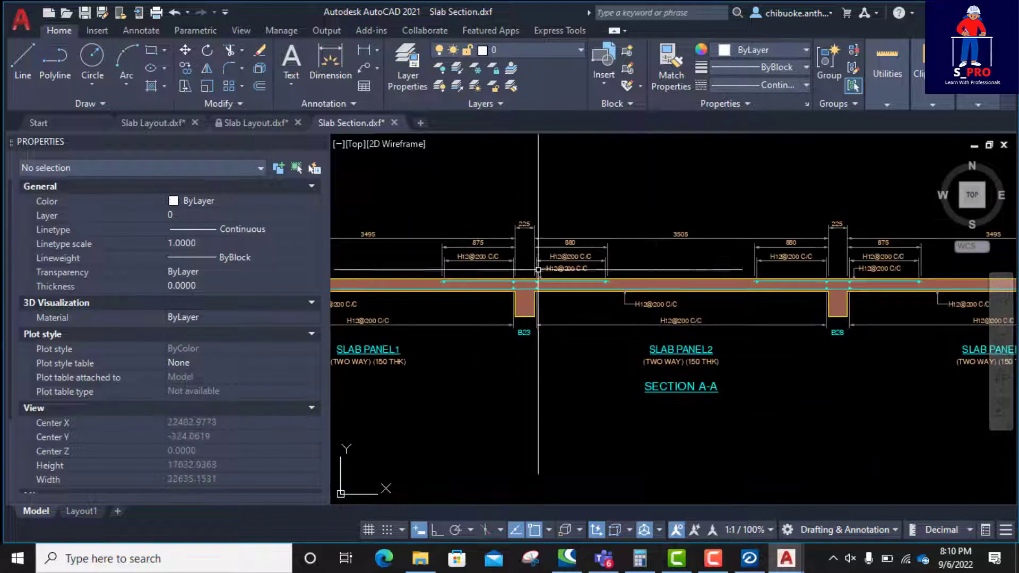
scroll(472, 289, "up", 4)
scroll(444, 291, "down", 4)
scroll(629, 289, "up", 4)
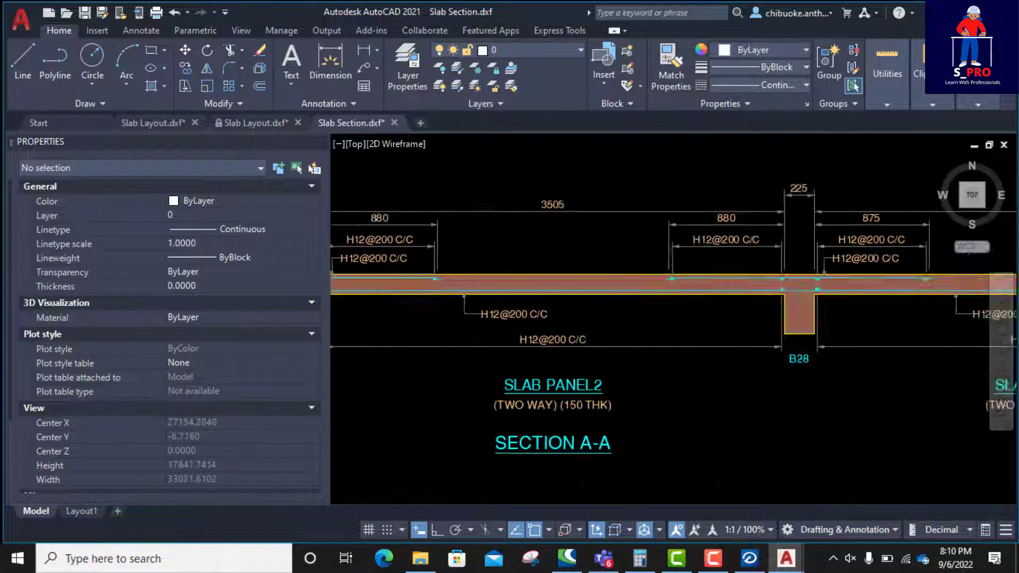
scroll(620, 289, "down", 8)
scroll(489, 249, "up", 8)
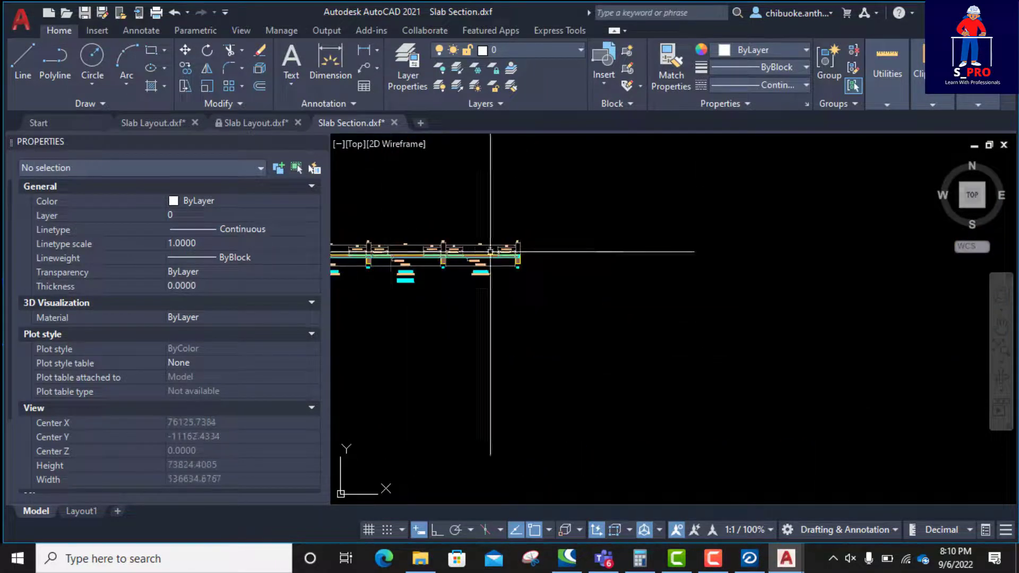
scroll(614, 269, "down", 6)
scroll(614, 269, "up", 5)
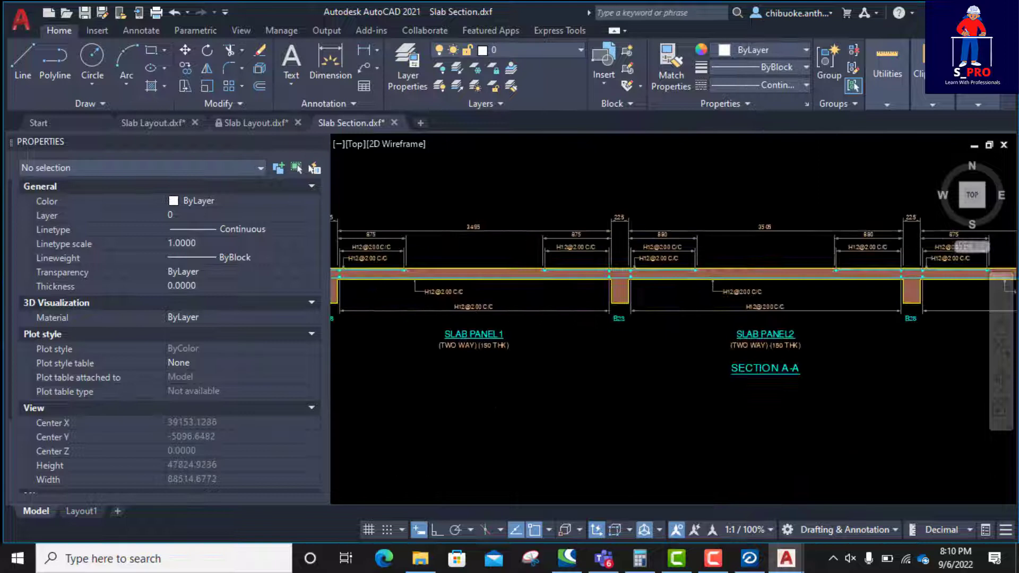
scroll(637, 281, "down", 3)
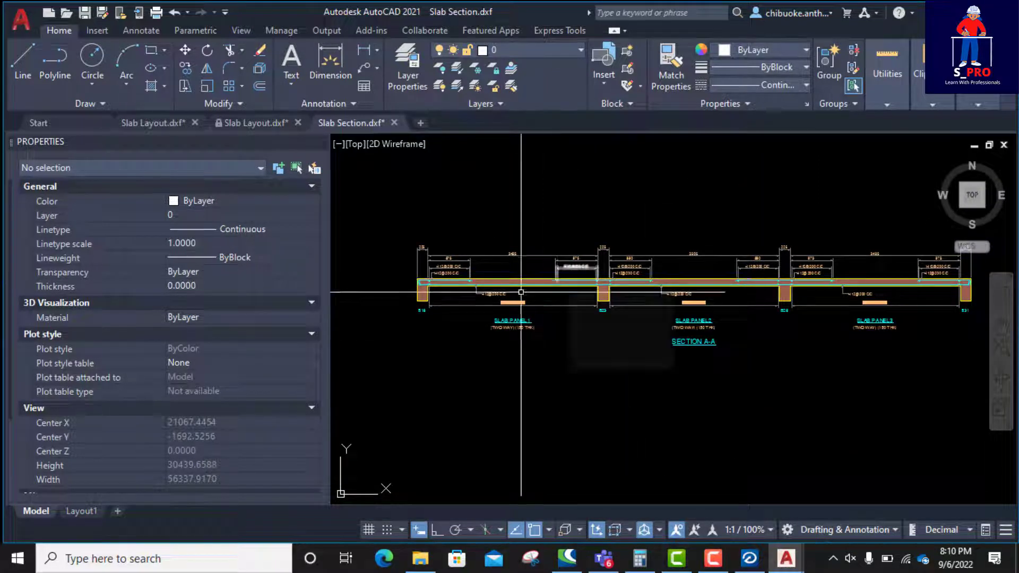
scroll(663, 286, "down", 3)
scroll(631, 285, "up", 3)
scroll(583, 289, "down", 5)
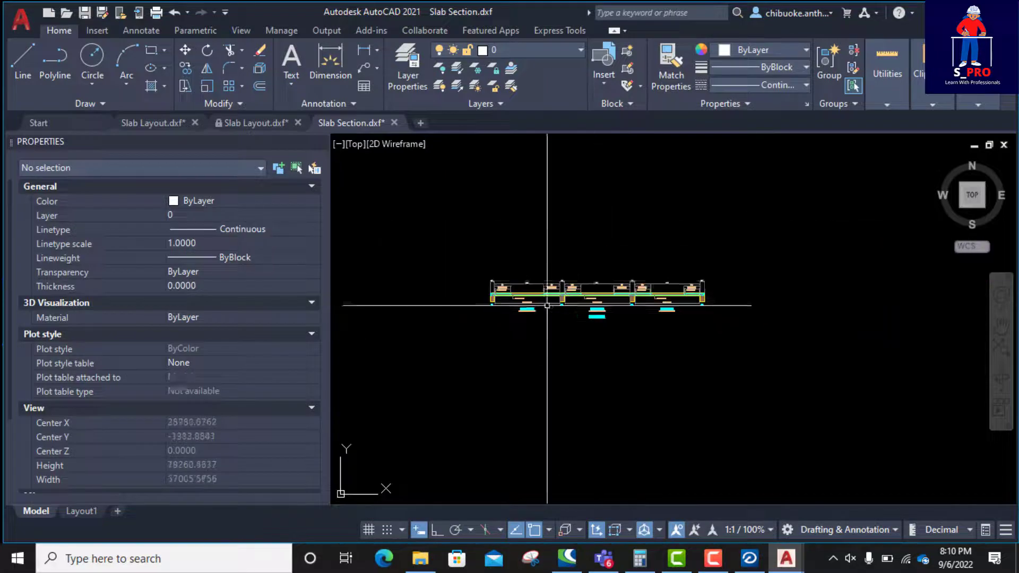
scroll(531, 289, "up", 5)
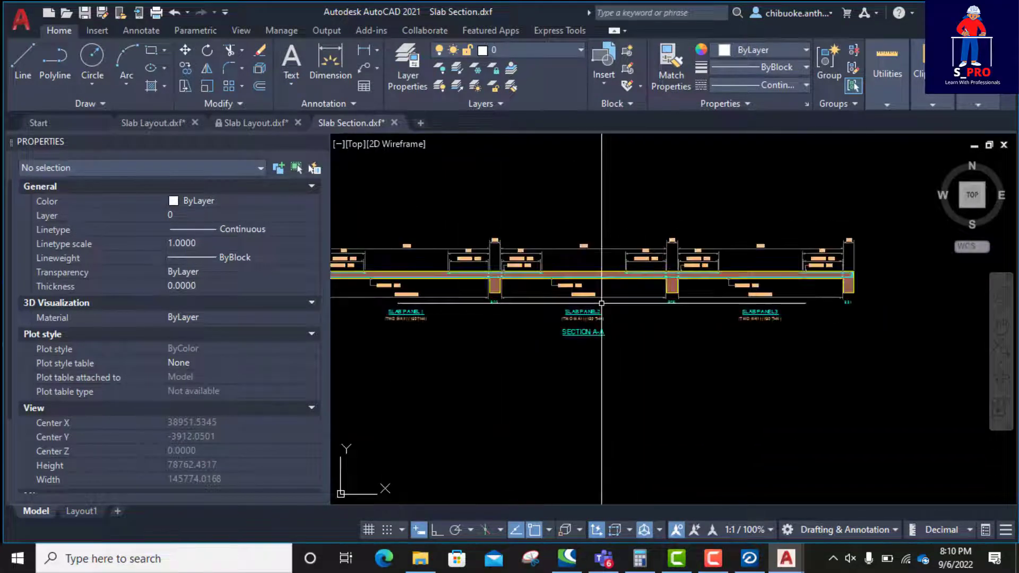
scroll(595, 286, "down", 3)
scroll(567, 287, "up", 3)
scroll(509, 287, "down", 3)
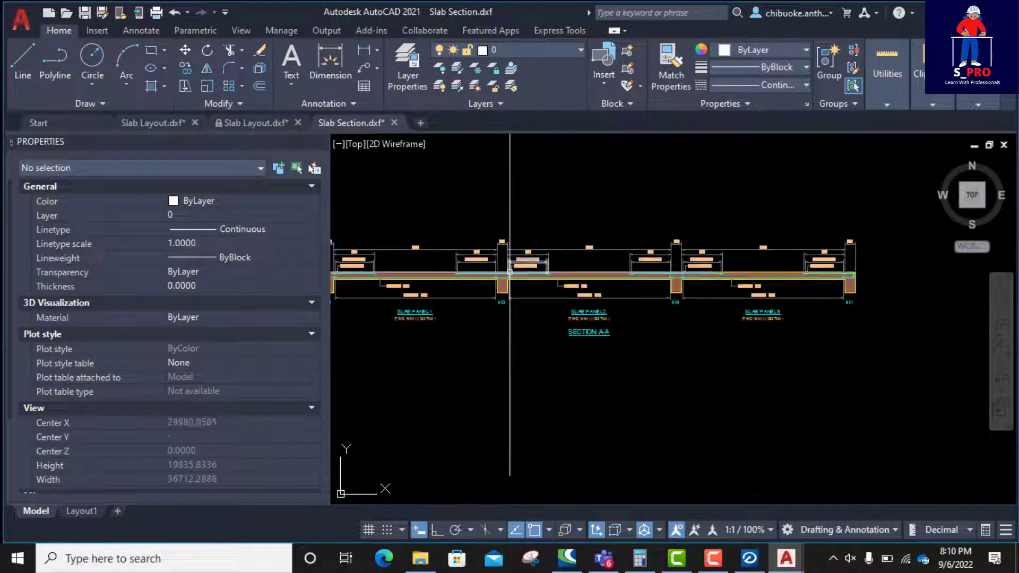